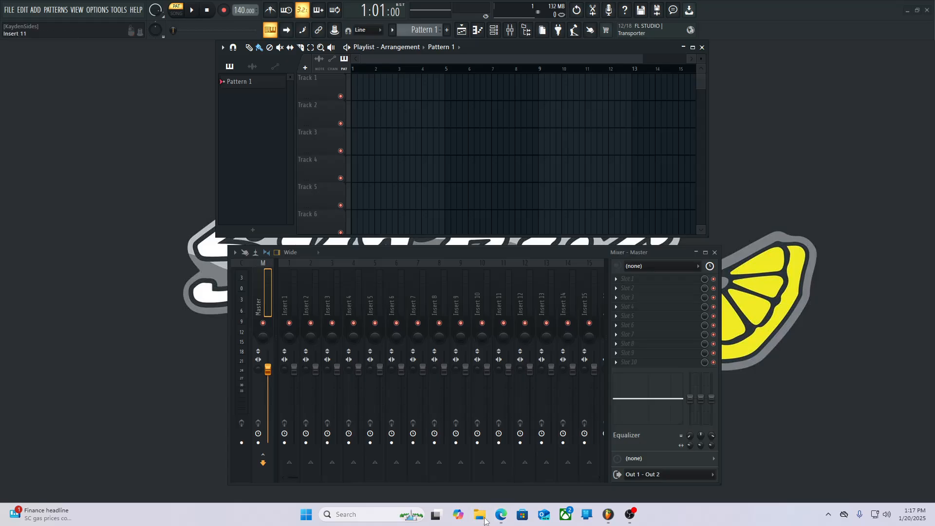
# Place Big Dog - Juice WRLD ( Instrumental ) from the Downloads folder at the start of playlist Track 1 and test playback briefly.
pyautogui.doubleClick(484, 520)
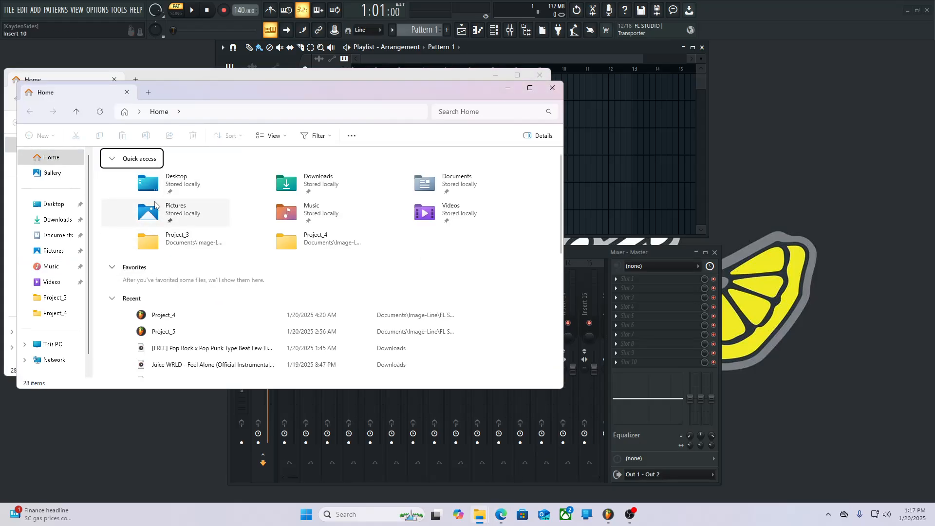
pyautogui.doubleClick(311, 183)
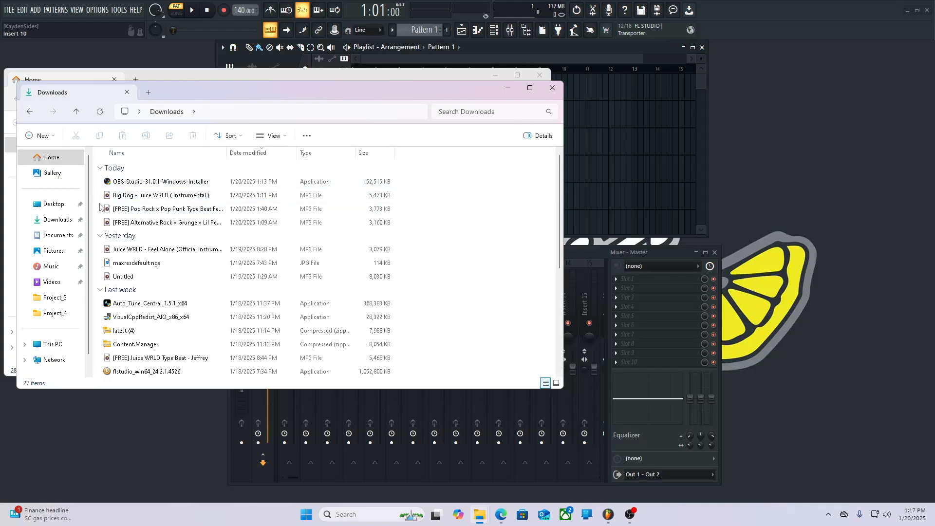
pyautogui.moveTo(146, 195); pyautogui.dragTo(389, 97)
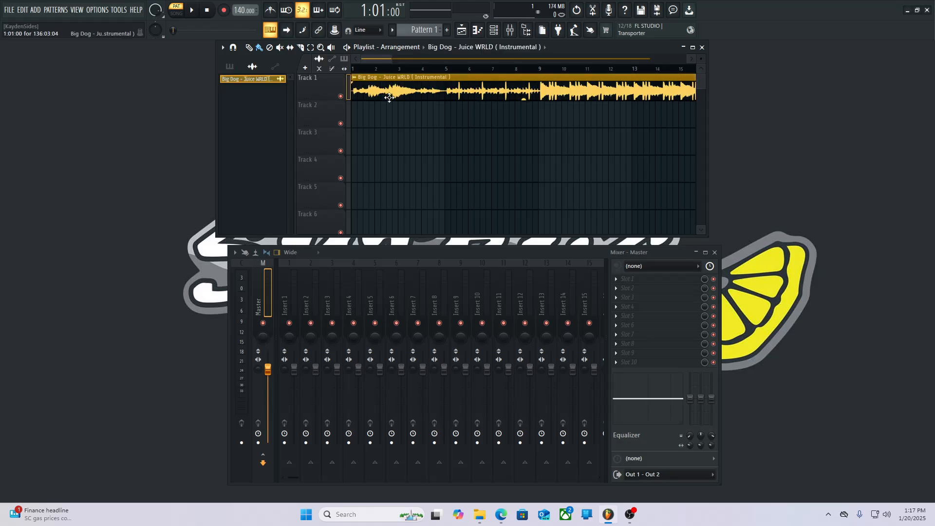
pyautogui.click(194, 14)
pyautogui.click(194, 15)
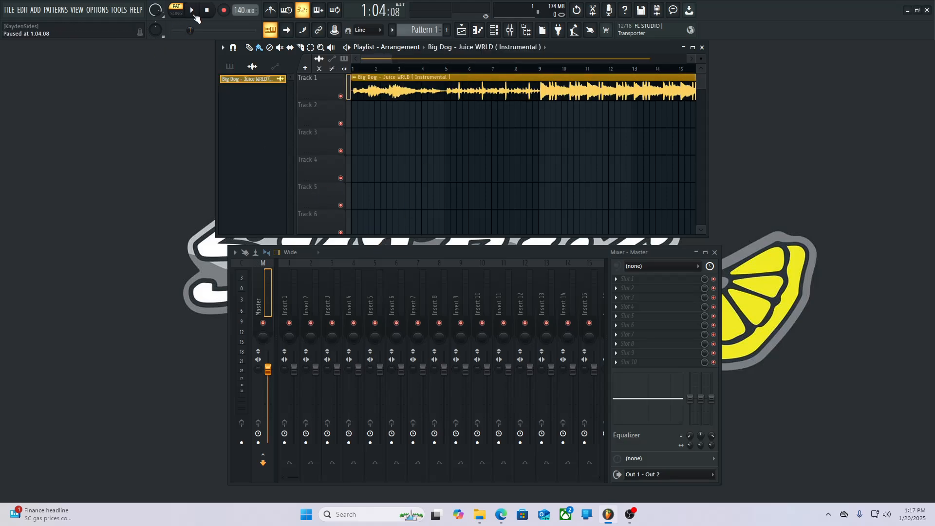
pyautogui.moveTo(181, 30); pyautogui.dragTo(173, 30)
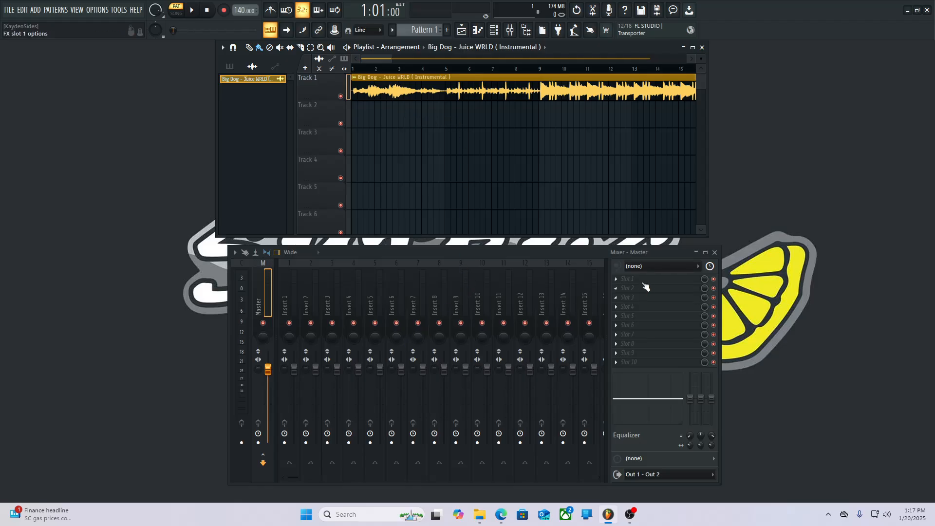
# Set playlist Track 1's mode to an audio track linked to mixer track Insert 1.
pyautogui.rightClick(328, 86)
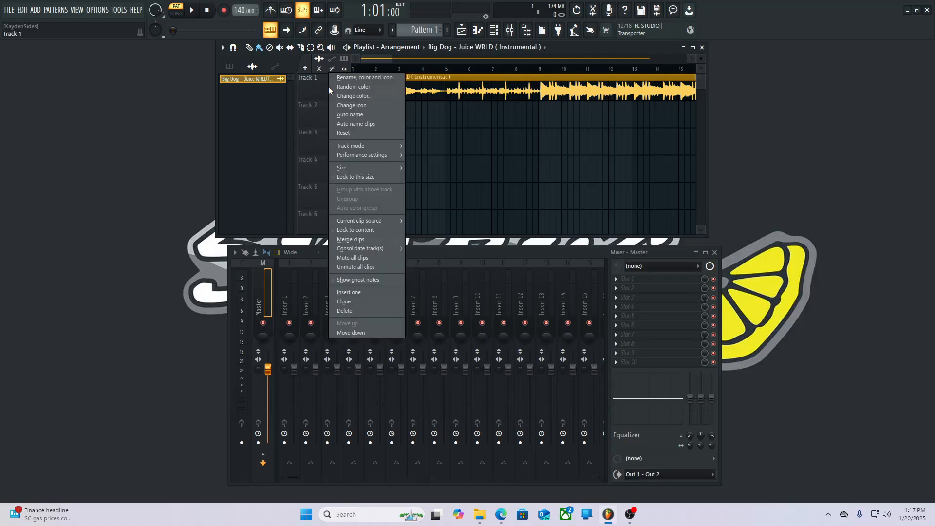
pyautogui.moveTo(368, 148)
pyautogui.moveTo(427, 155)
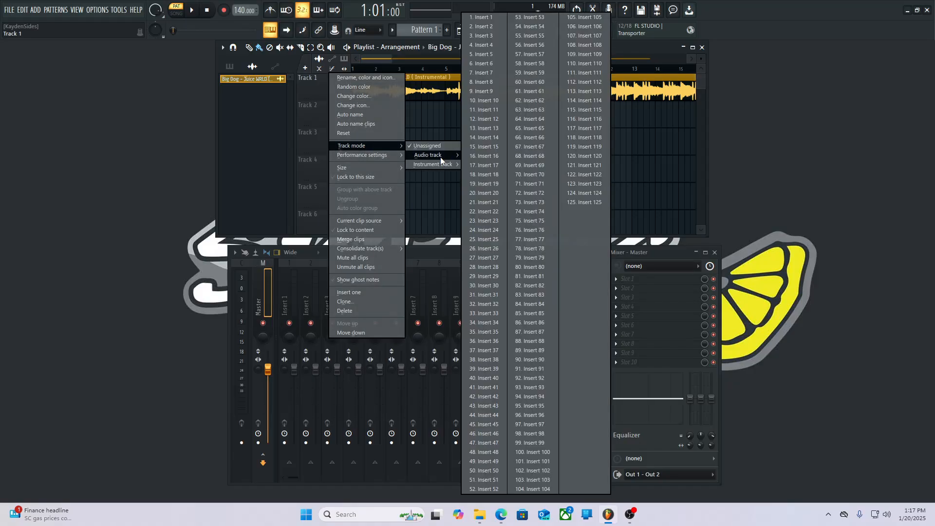
pyautogui.click(489, 19)
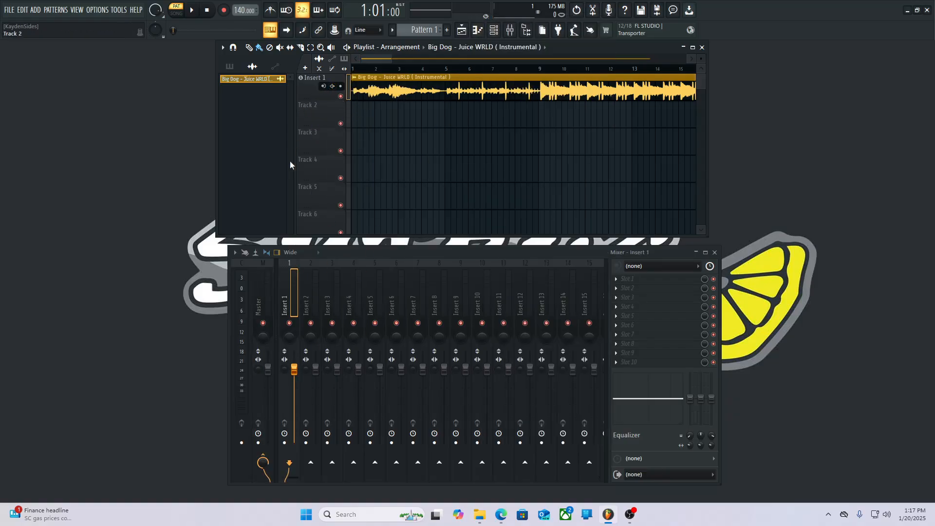
pyautogui.moveTo(173, 30)
pyautogui.mouseDown()
pyautogui.moveTo(186, 31)
pyautogui.moveTo(173, 34)
pyautogui.mouseUp()
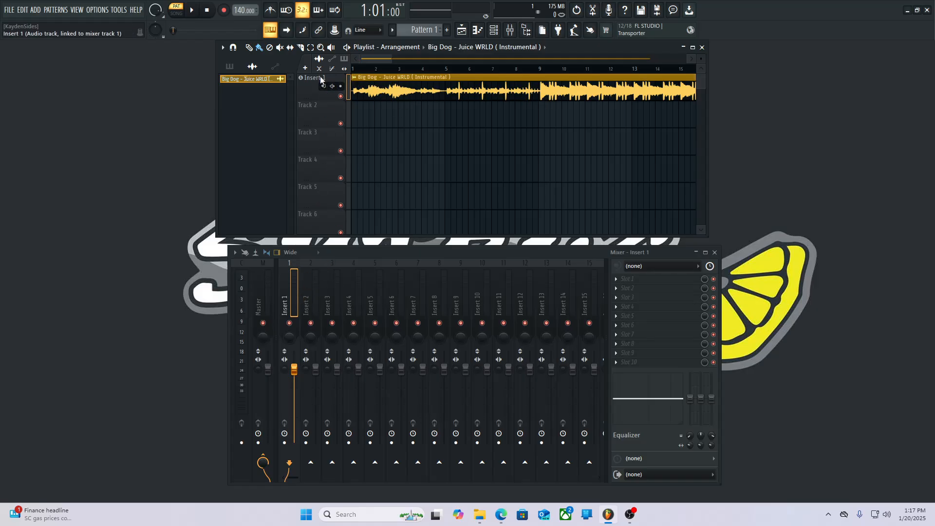
pyautogui.rightClick(308, 86)
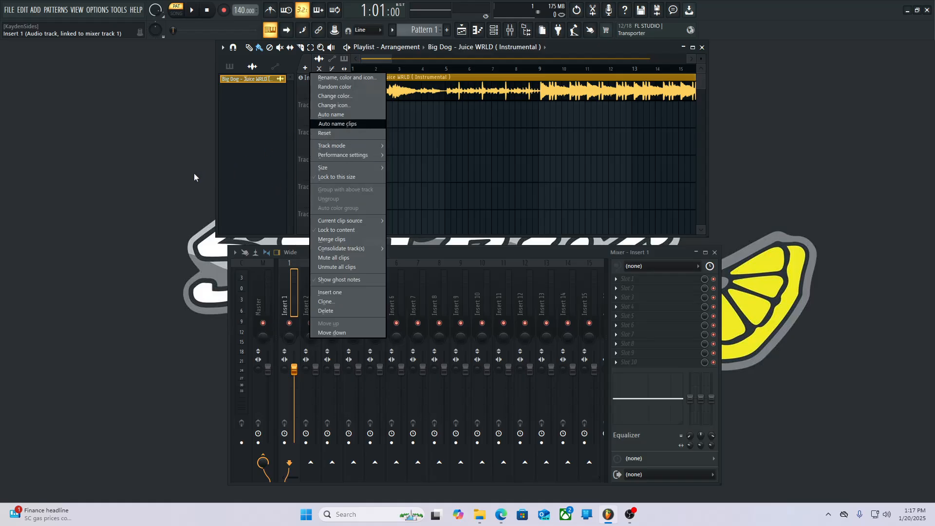
pyautogui.click(118, 166)
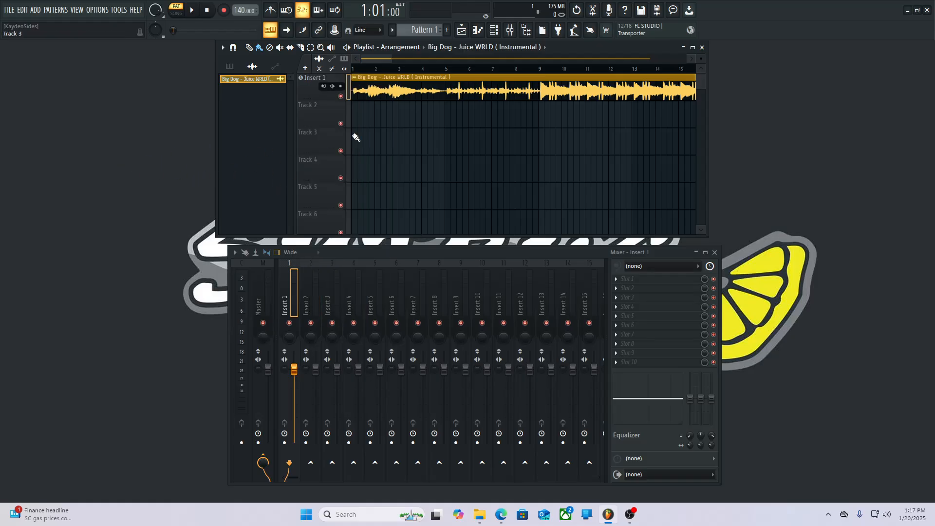
# Assign mixer track Insert 2 to a new audio track in the playlist.
pyautogui.rightClick(311, 305)
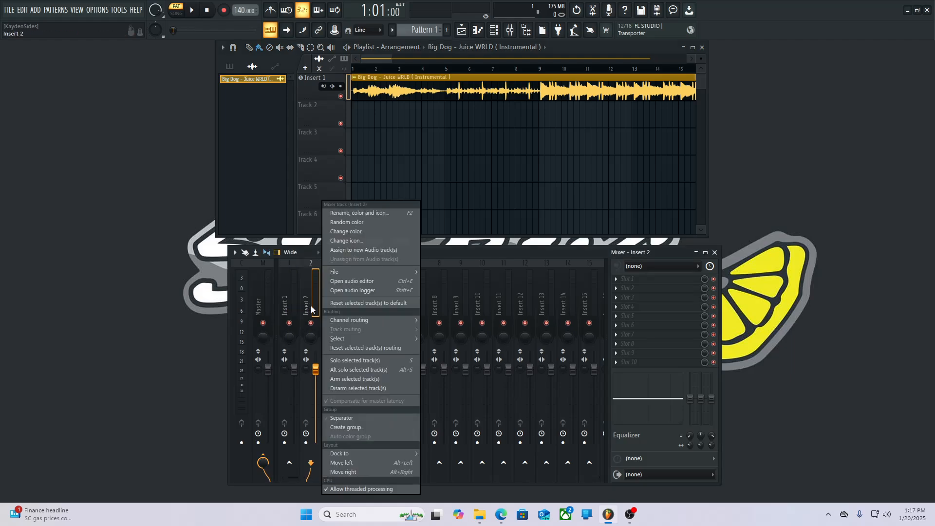
pyautogui.click(366, 249)
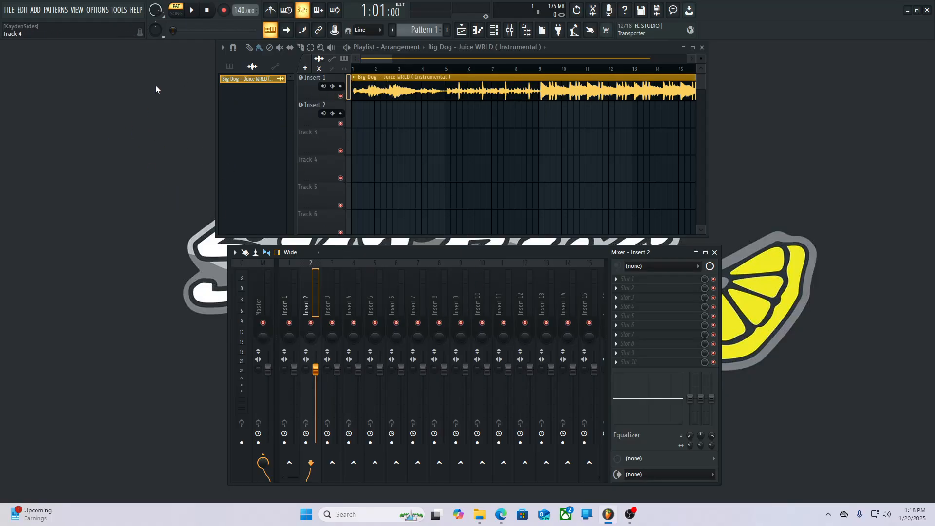
pyautogui.click(97, 10)
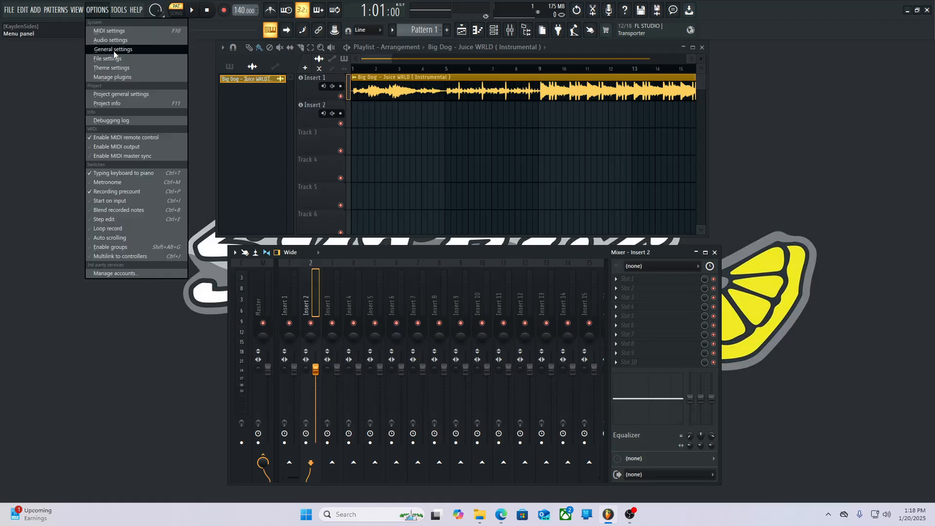
pyautogui.click(32, 83)
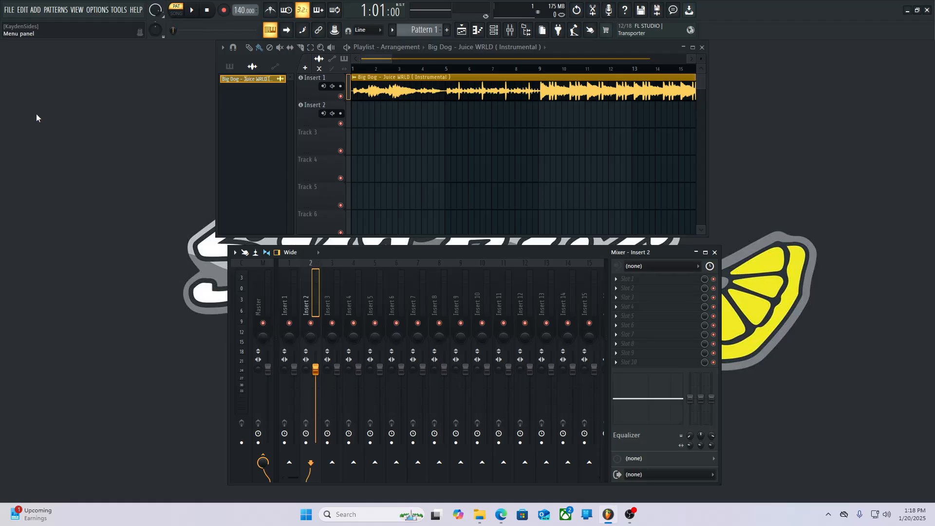
pyautogui.click(9, 10)
pyautogui.moveTo(30, 30)
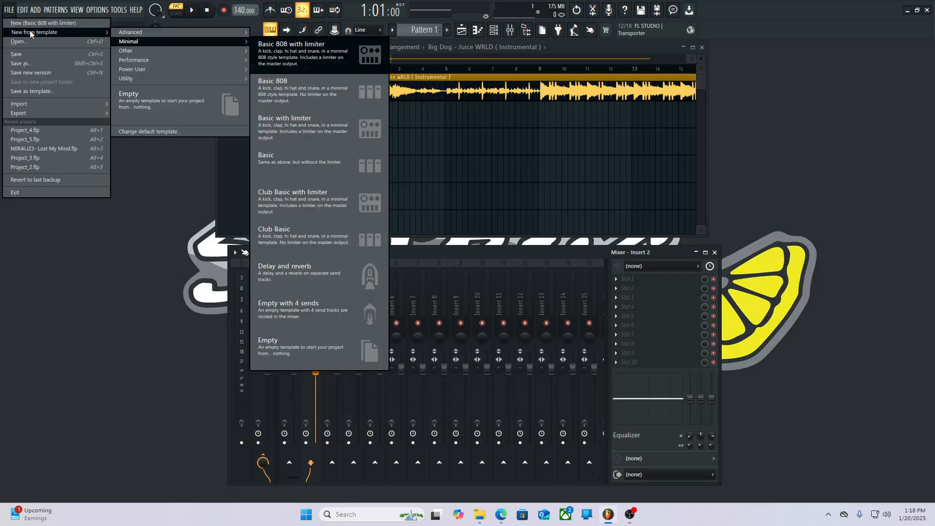
pyautogui.click(154, 288)
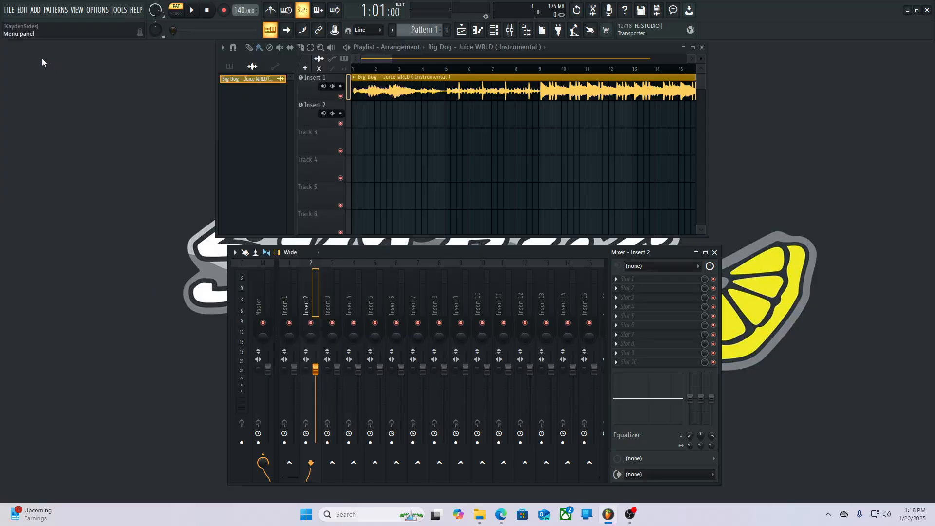
# Open the audio settings and examine the list of available input/output devices.
pyautogui.click(98, 14)
pyautogui.click(125, 44)
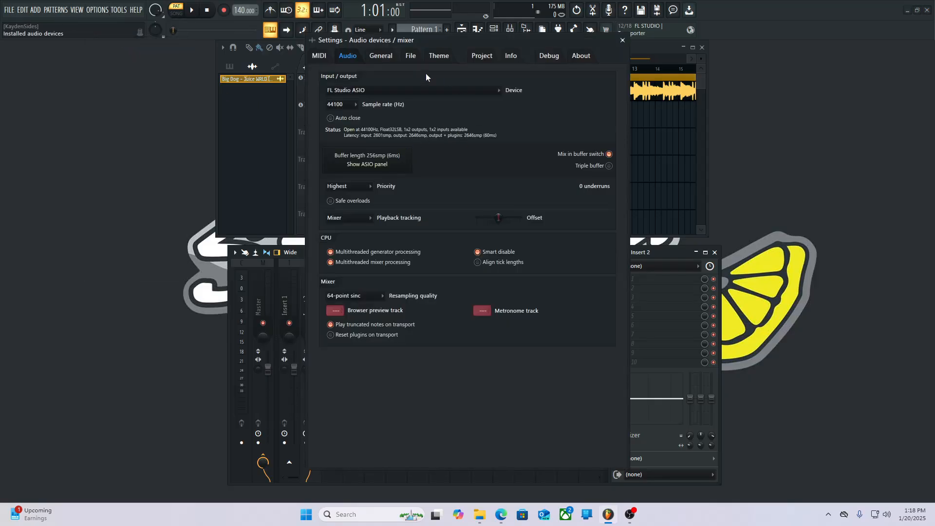
pyautogui.click(420, 91)
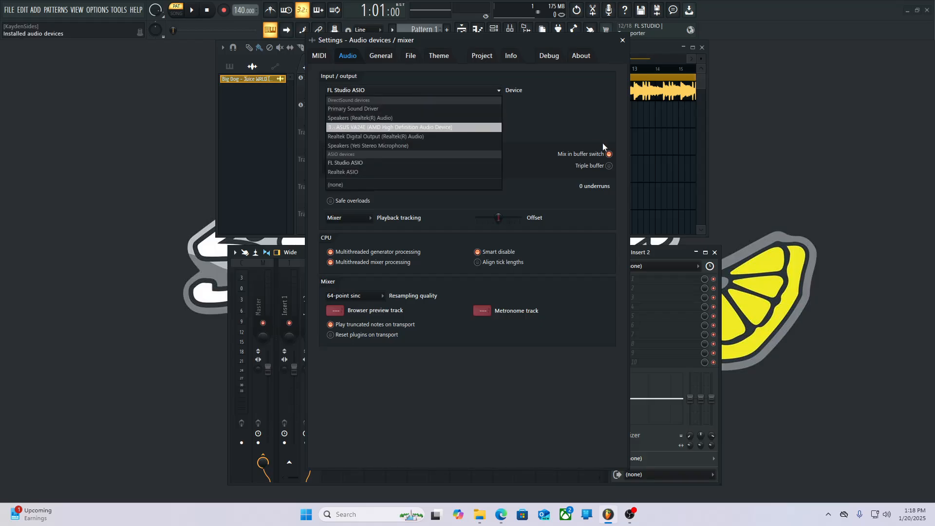
pyautogui.click(603, 142)
pyautogui.click(432, 92)
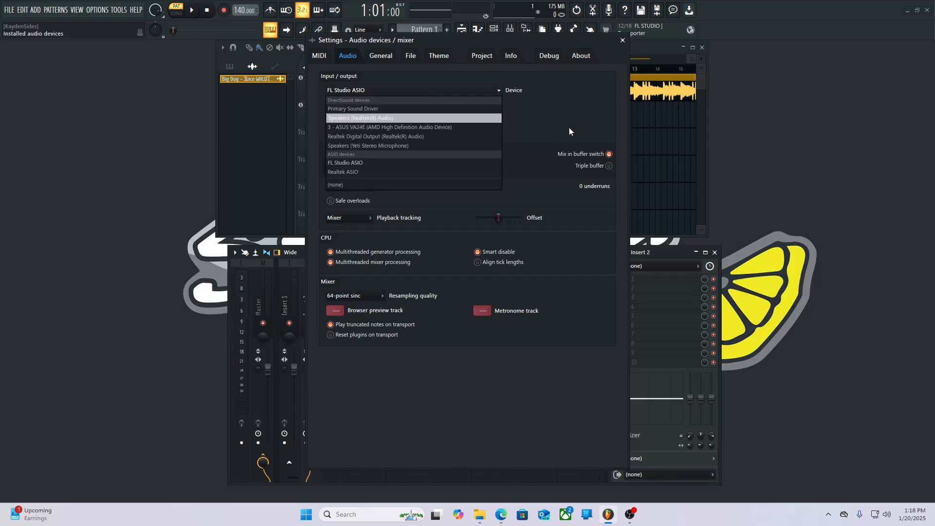
pyautogui.click(569, 128)
pyautogui.click(478, 93)
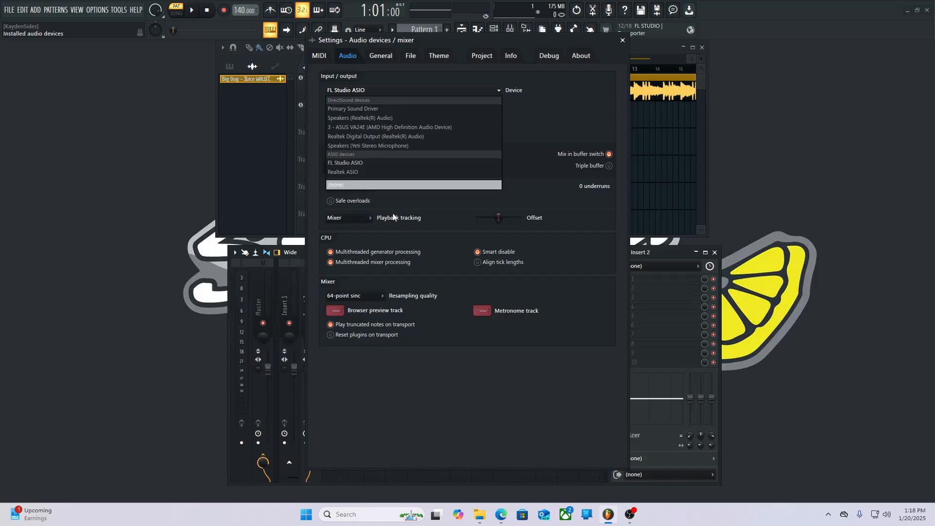
pyautogui.click(554, 128)
pyautogui.click(436, 93)
pyautogui.click(580, 94)
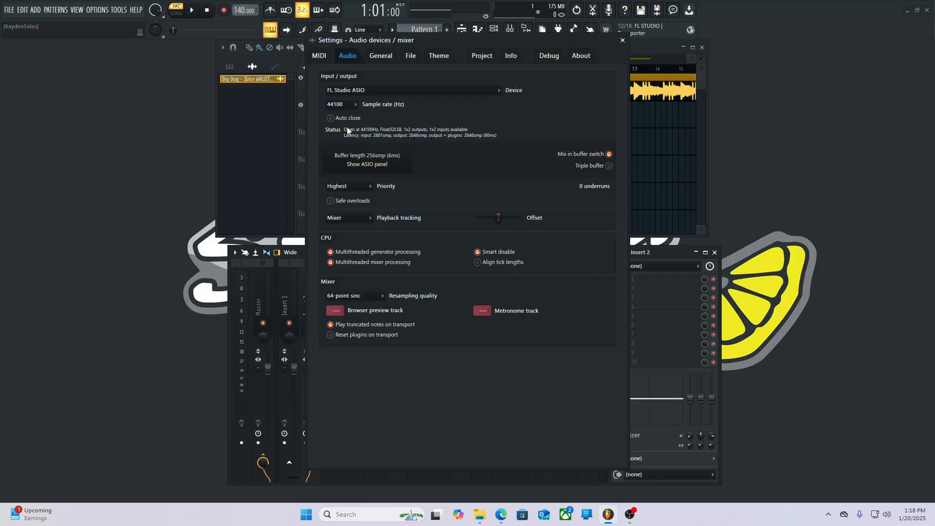
# Examine the sample rate options and the general settings, and close the settings window.
pyautogui.click(341, 105)
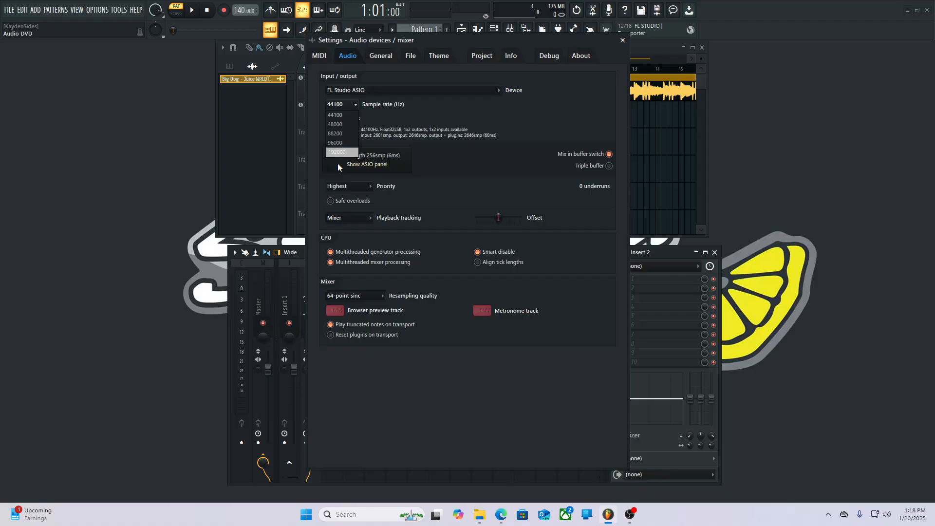
pyautogui.click(553, 107)
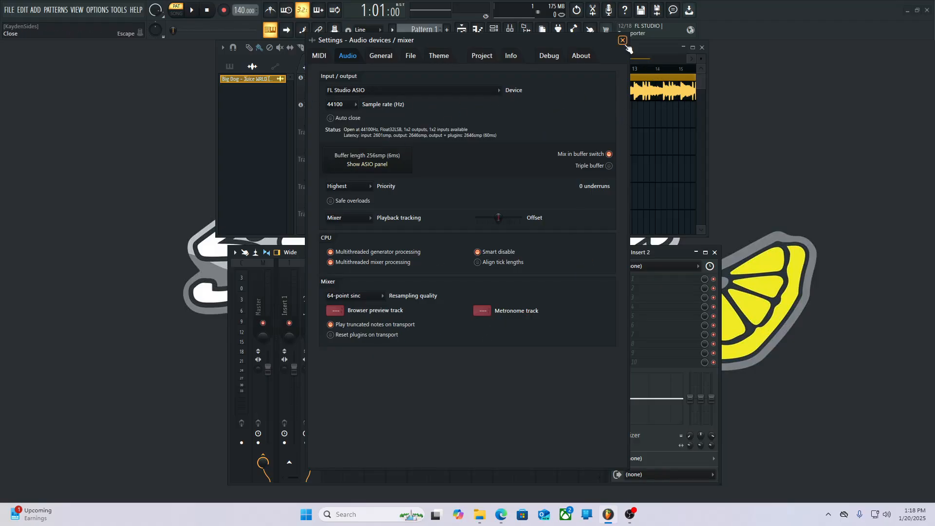
pyautogui.click(387, 57)
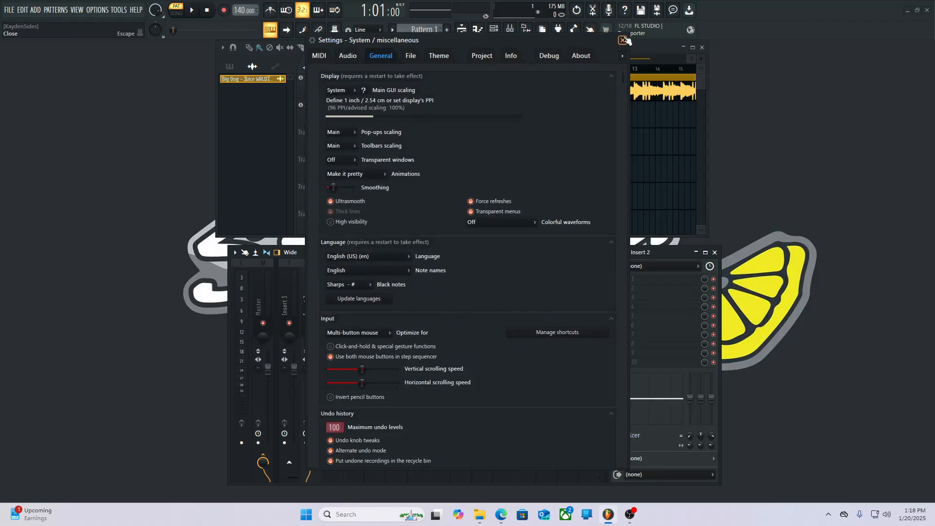
pyautogui.press('Escape')
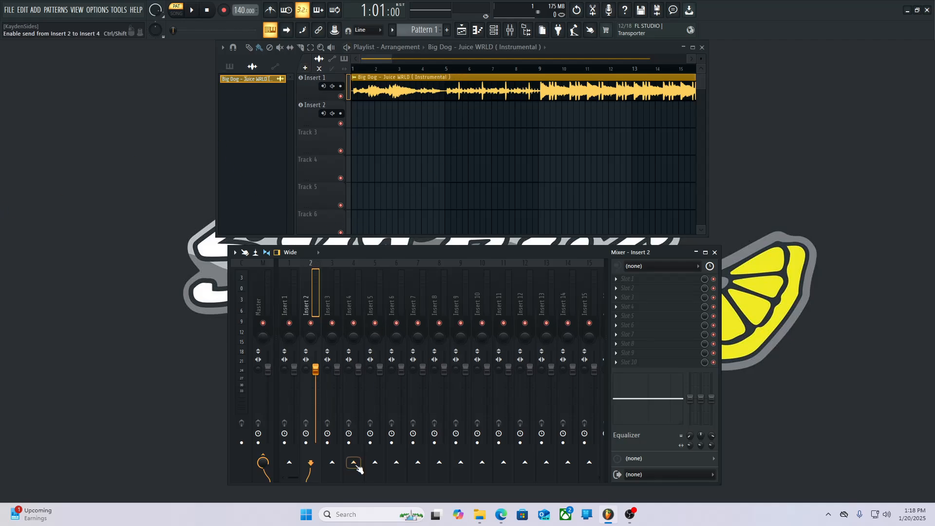
# Select mixer track Insert 1 to bring up its effect slots.
pyautogui.moveTo(480, 519)
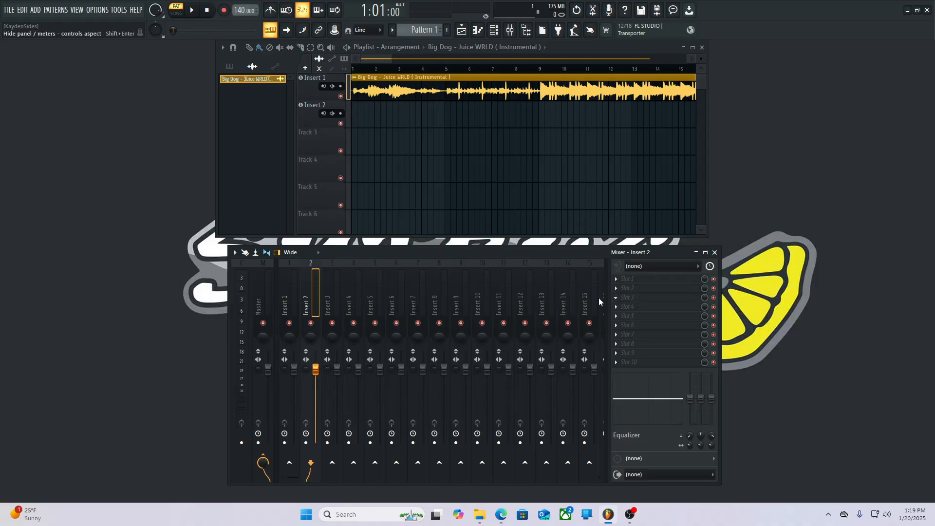
pyautogui.click(286, 303)
pyautogui.click(305, 303)
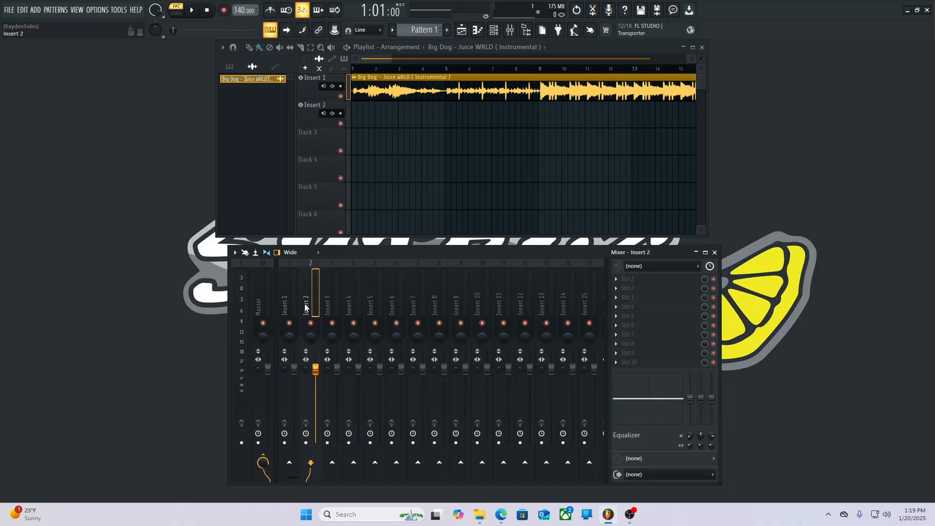
pyautogui.click(285, 302)
pyautogui.click(261, 302)
pyautogui.click(285, 301)
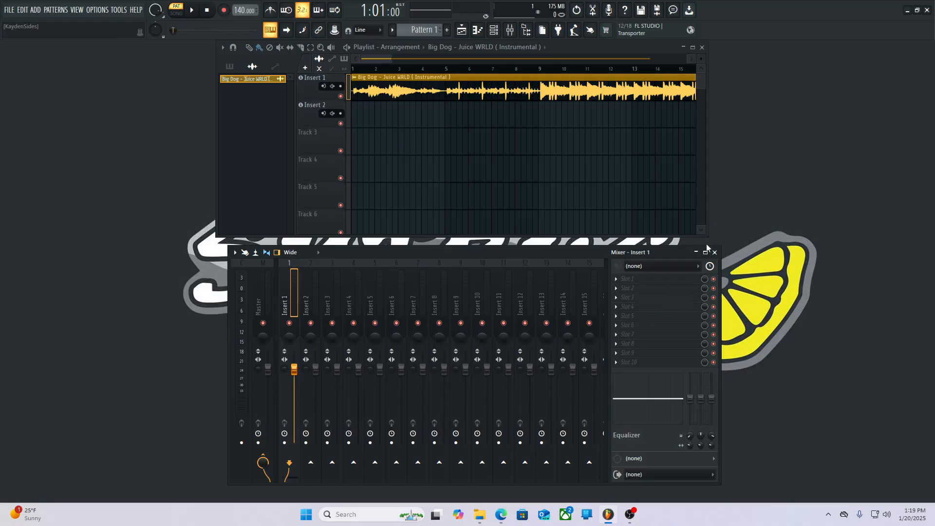
pyautogui.click(623, 279)
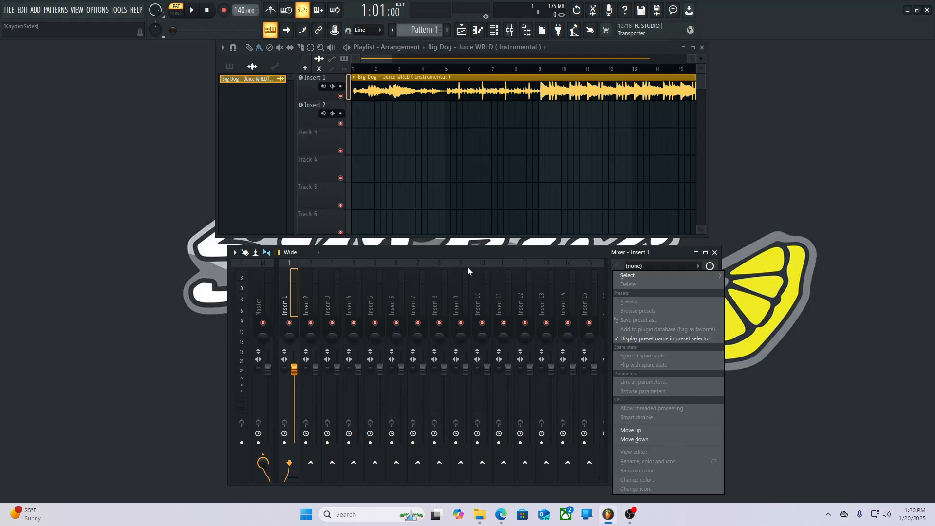
pyautogui.click(506, 522)
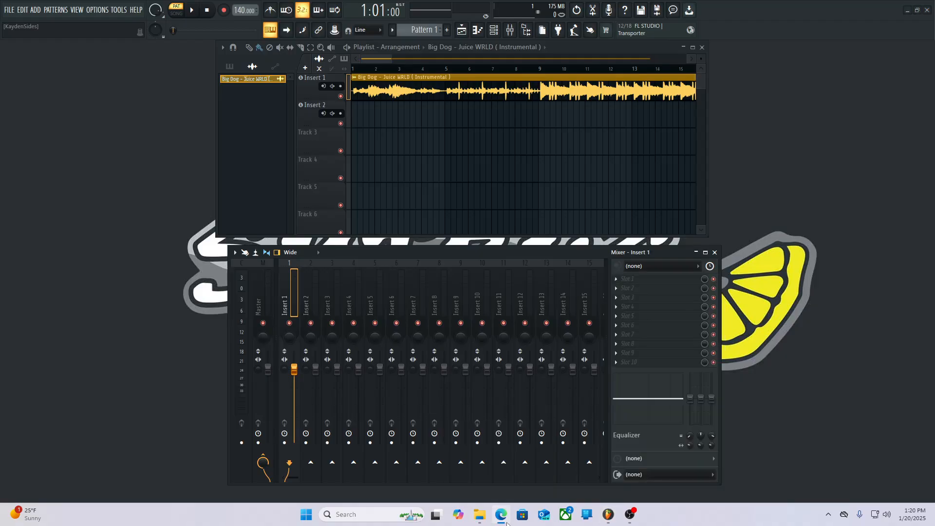
pyautogui.click(504, 516)
pyautogui.moveTo(500, 518)
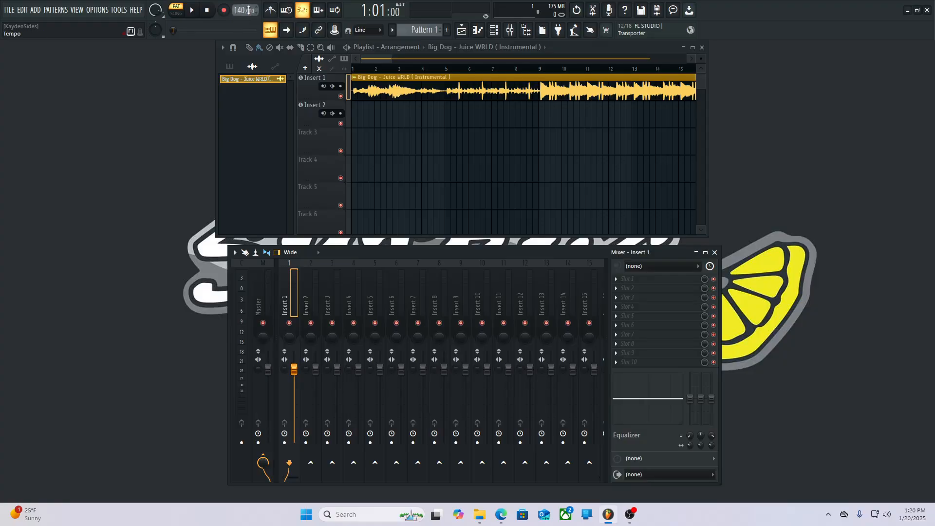
# Set the project tempo to 140.150 BPM and play the arrangement briefly in song mode.
pyautogui.moveTo(250, 10)
pyautogui.mouseDown()
pyautogui.moveTo(250, 69)
pyautogui.moveTo(250, 7)
pyautogui.mouseUp()
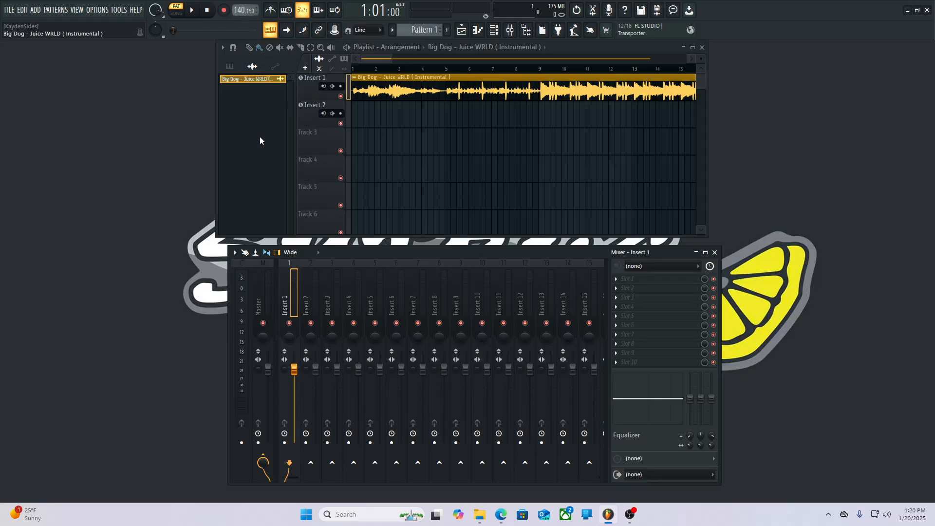
pyautogui.click(176, 13)
pyautogui.click(193, 12)
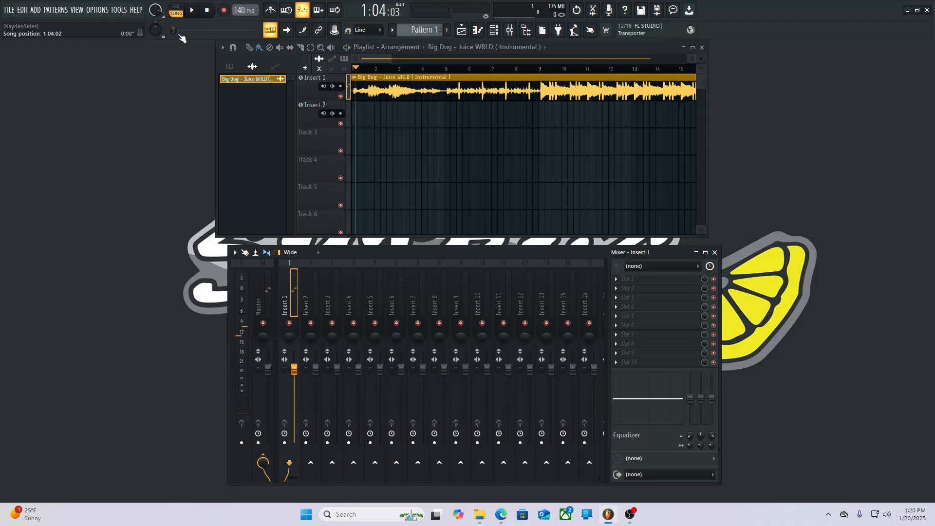
pyautogui.press('space')
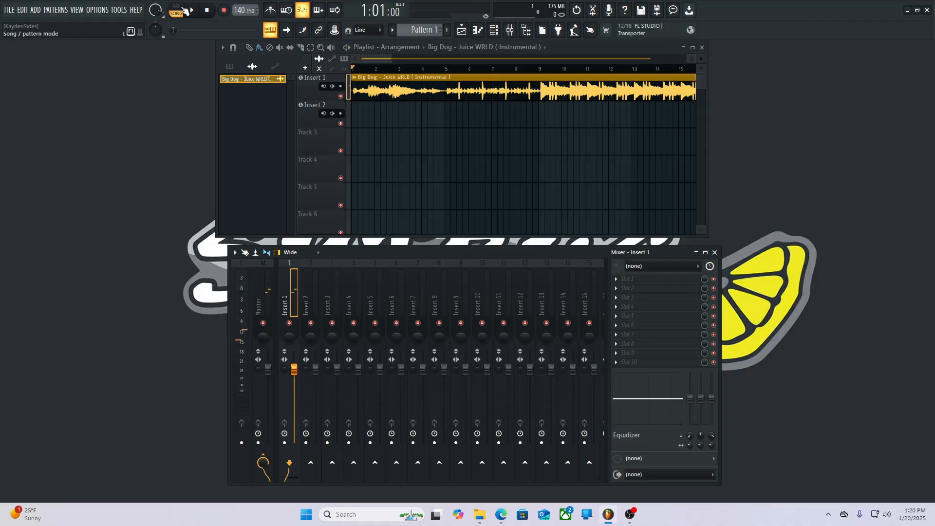
# Toggle between pattern and song mode to compare them, and play the instrumental briefly in song mode.
pyautogui.click(177, 9)
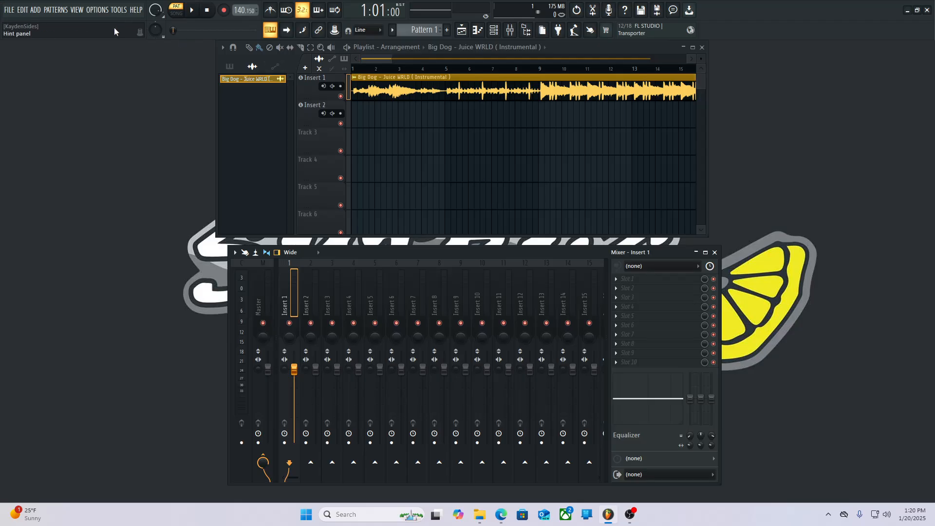
pyautogui.click(178, 13)
pyautogui.click(179, 12)
pyautogui.click(193, 11)
pyautogui.click(192, 11)
pyautogui.click(178, 12)
pyautogui.press('space')
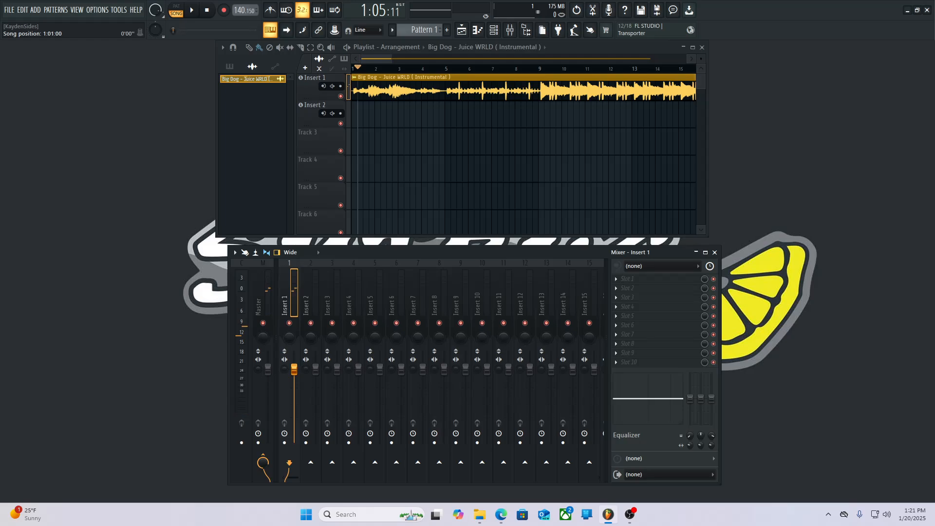
pyautogui.press('space')
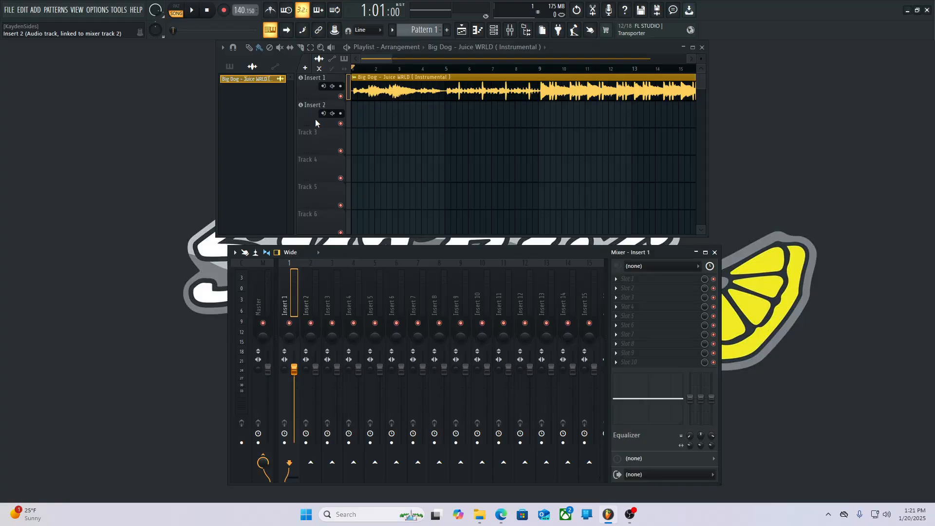
# Switch between mixer tracks Insert 1 and Insert 2 to compare them with their linked playlist tracks.
pyautogui.click(309, 306)
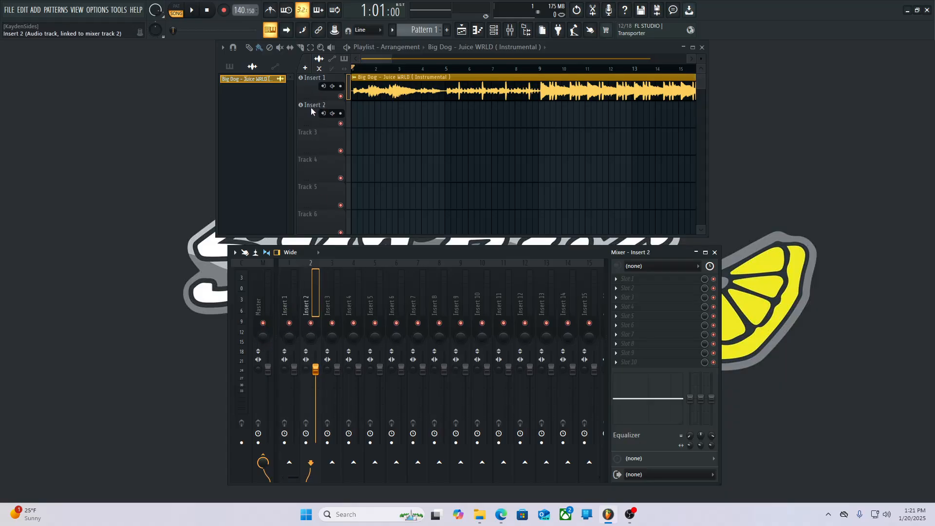
pyautogui.click(285, 302)
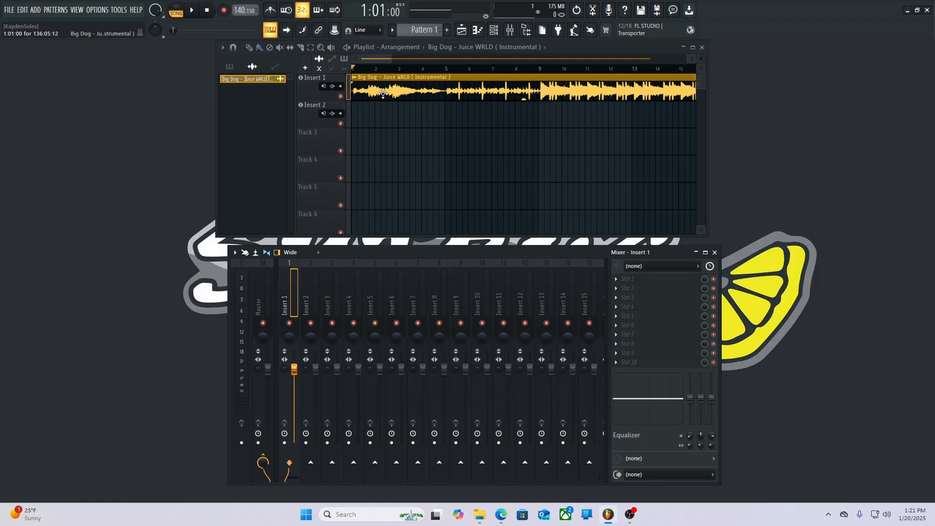
pyautogui.click(311, 113)
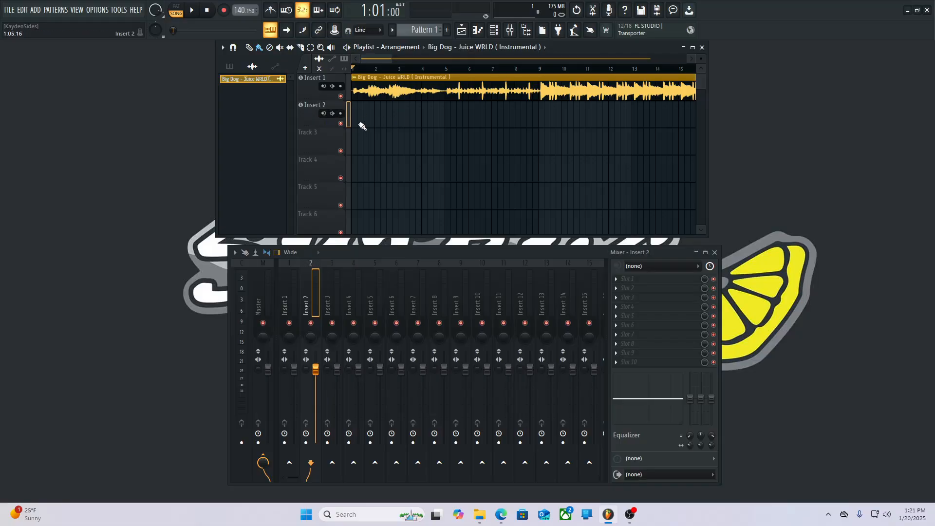
pyautogui.click(285, 317)
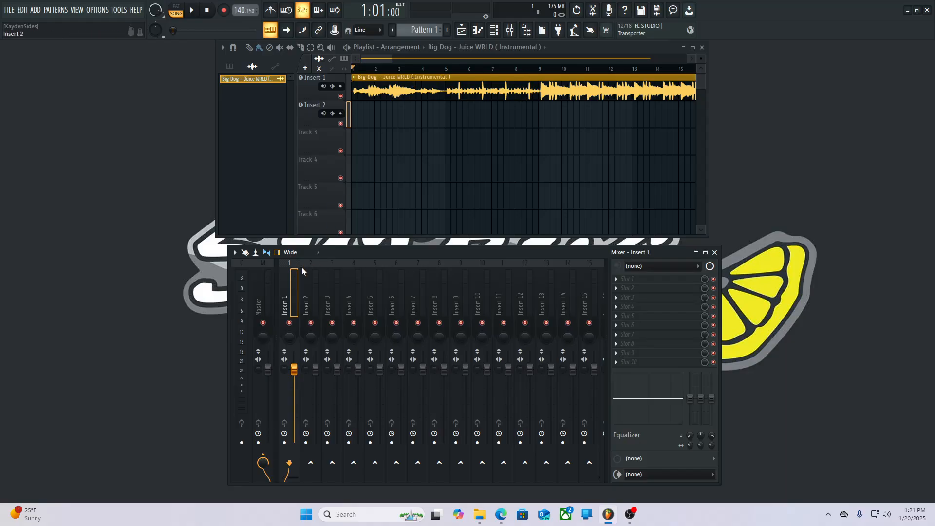
pyautogui.click(320, 306)
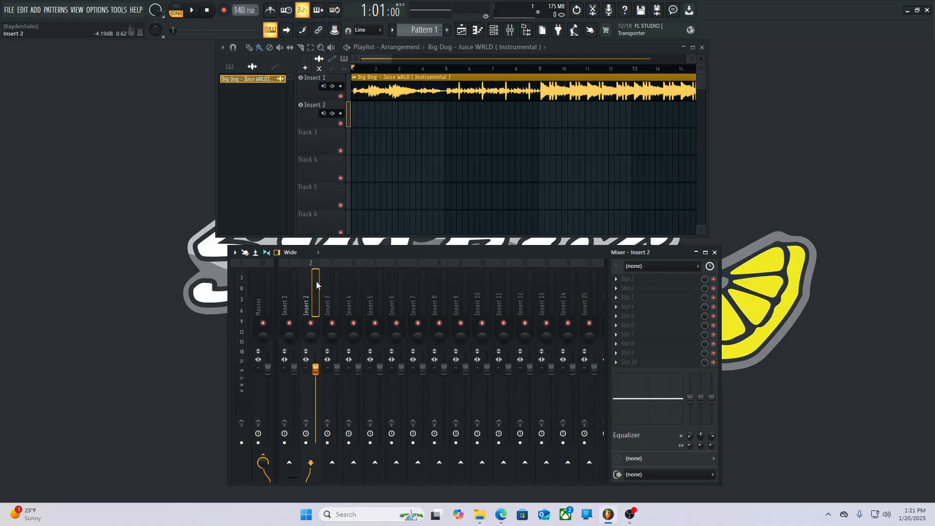
# Examine the track options of mixer track Insert 2 and its list of available audio input sources.
pyautogui.rightClick(317, 280)
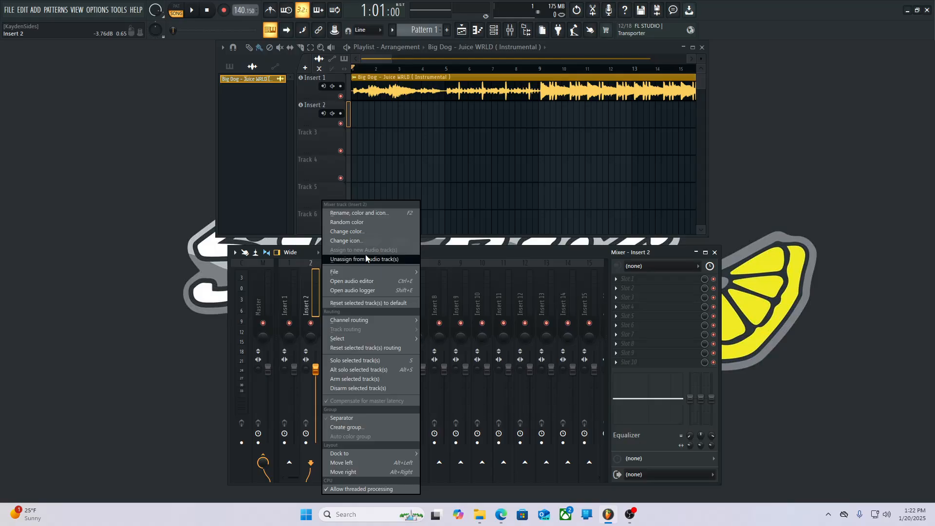
pyautogui.click(154, 229)
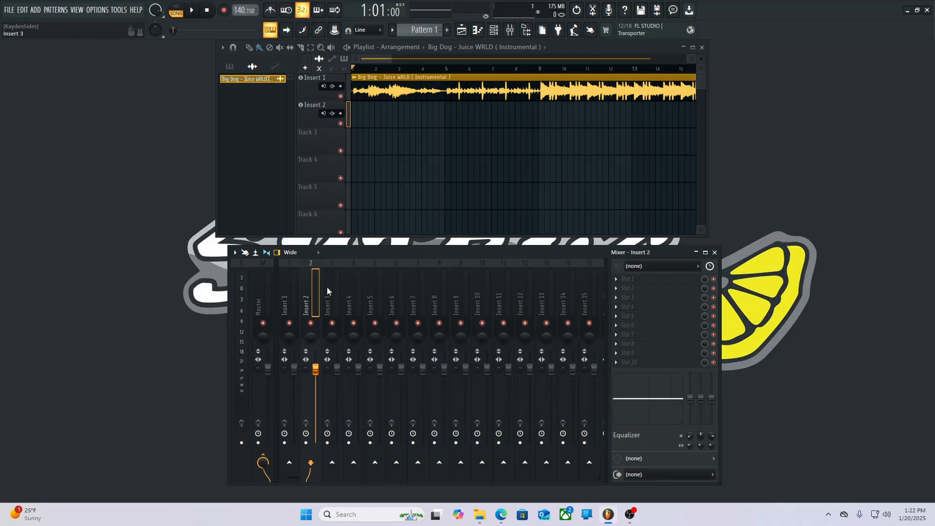
pyautogui.rightClick(312, 281)
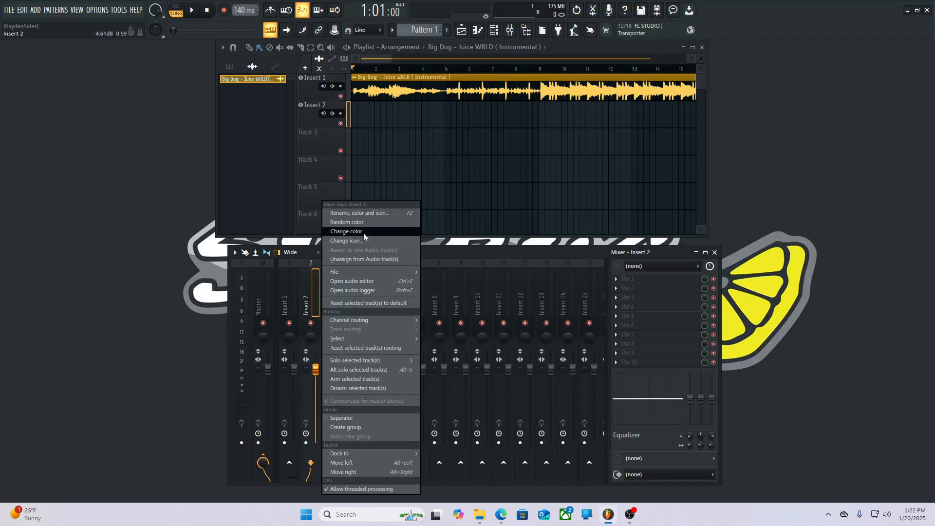
pyautogui.click(453, 272)
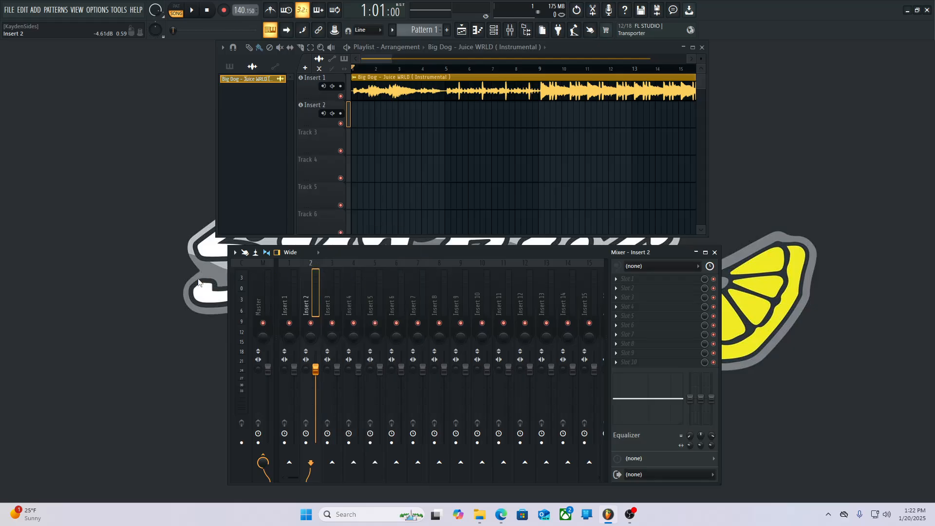
pyautogui.click(653, 267)
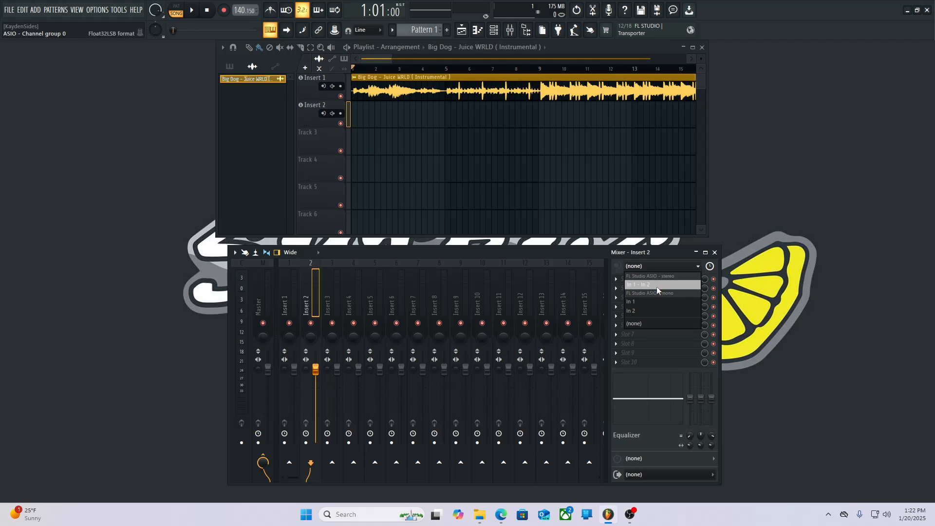
pyautogui.click(765, 206)
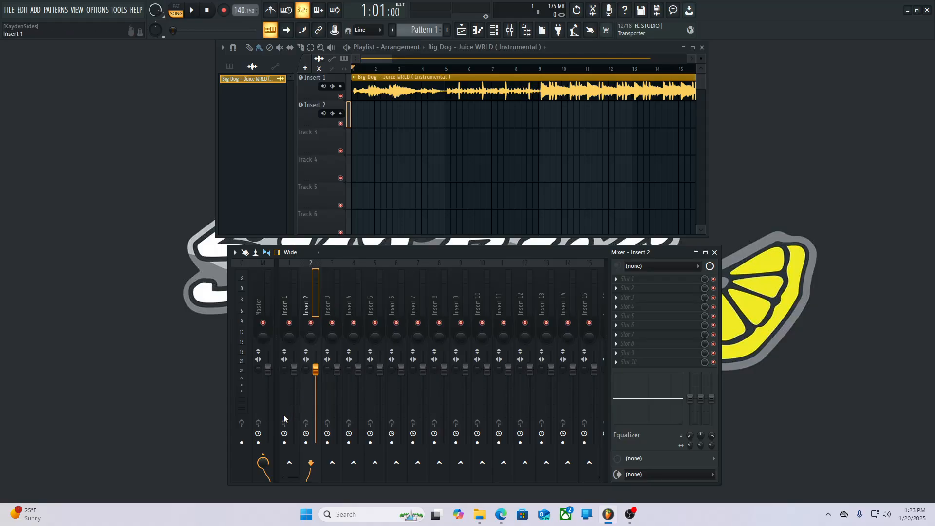
# Load Auto-Tune Pro into the first effect slot of mixer track Insert 3 and minimize the plugin window.
pyautogui.click(293, 296)
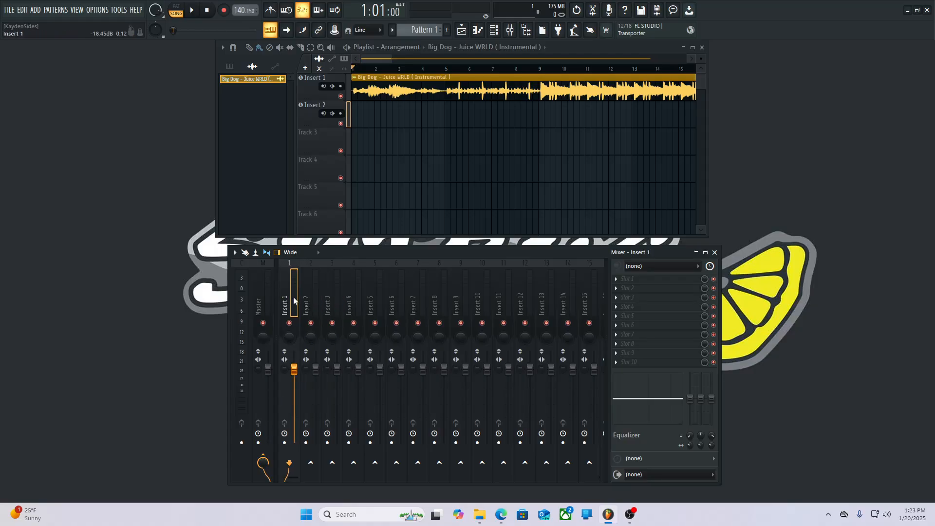
pyautogui.click(311, 290)
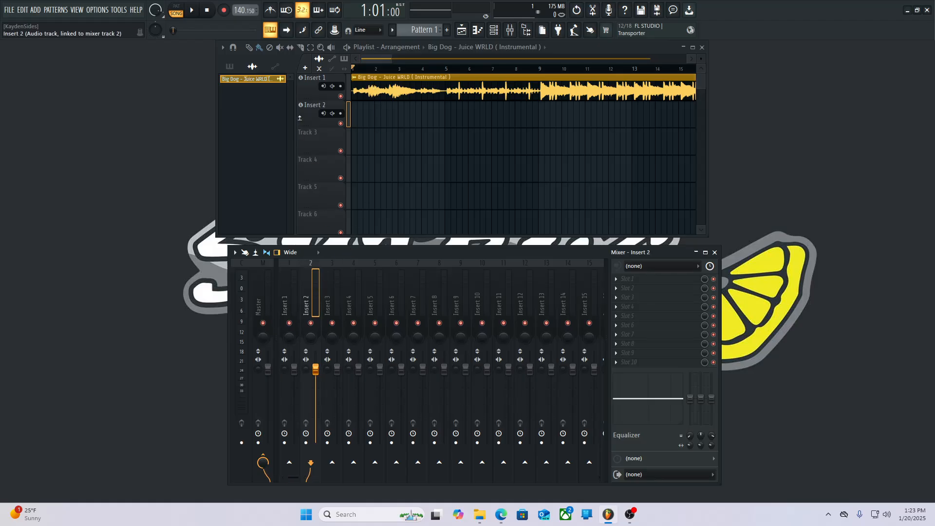
pyautogui.click(336, 285)
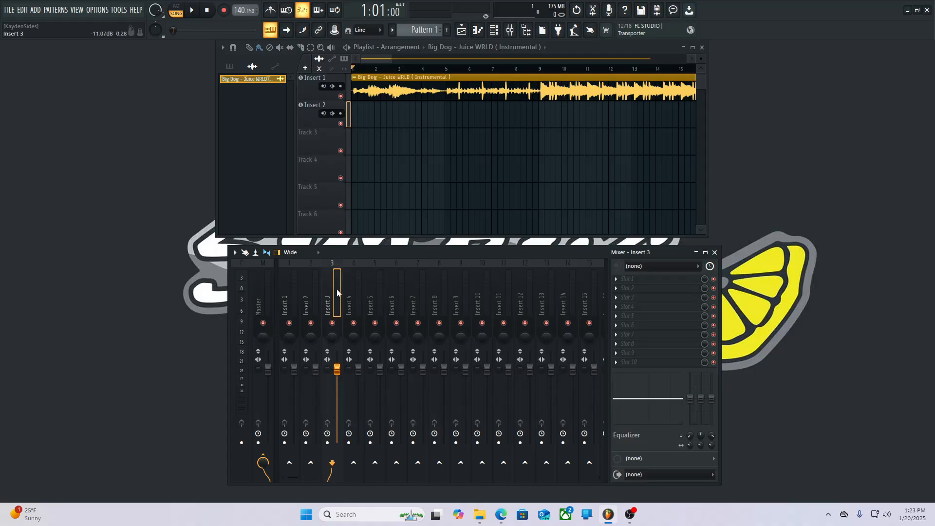
pyautogui.click(619, 280)
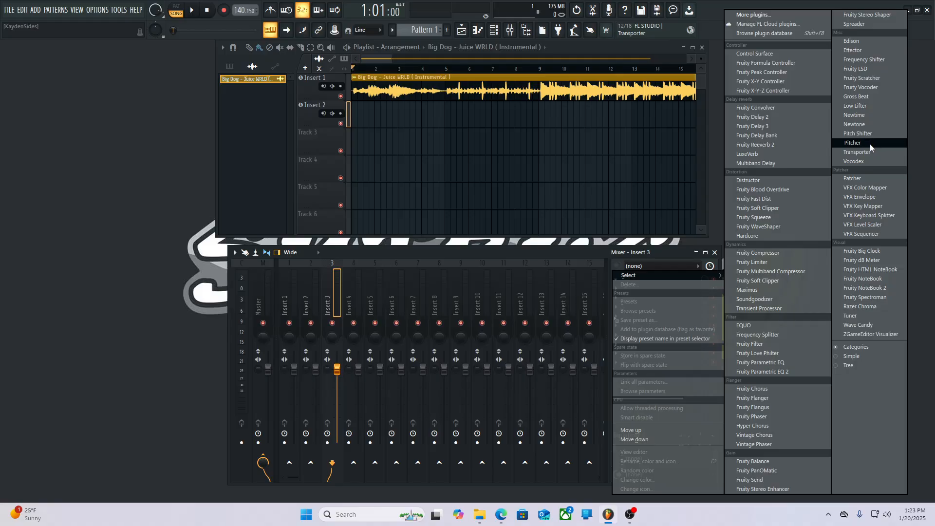
pyautogui.click(780, 14)
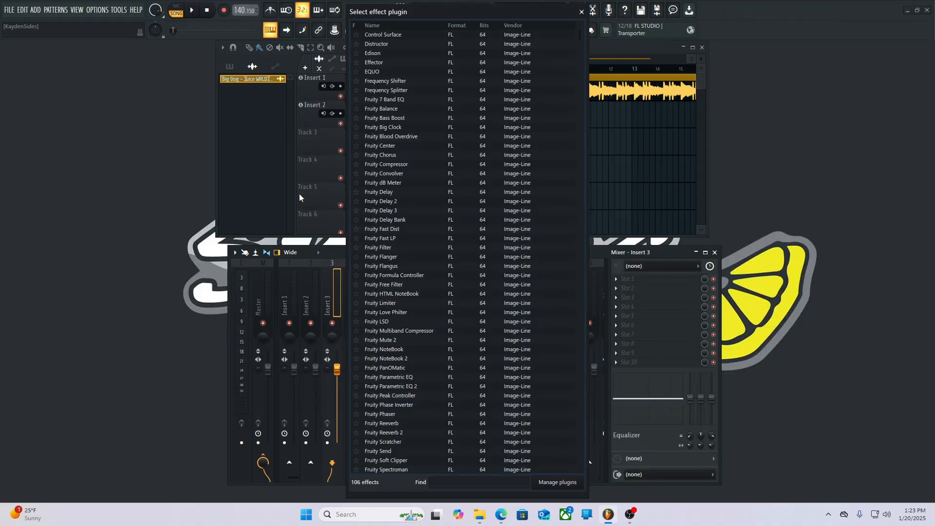
pyautogui.scroll(-15, 398, 258)
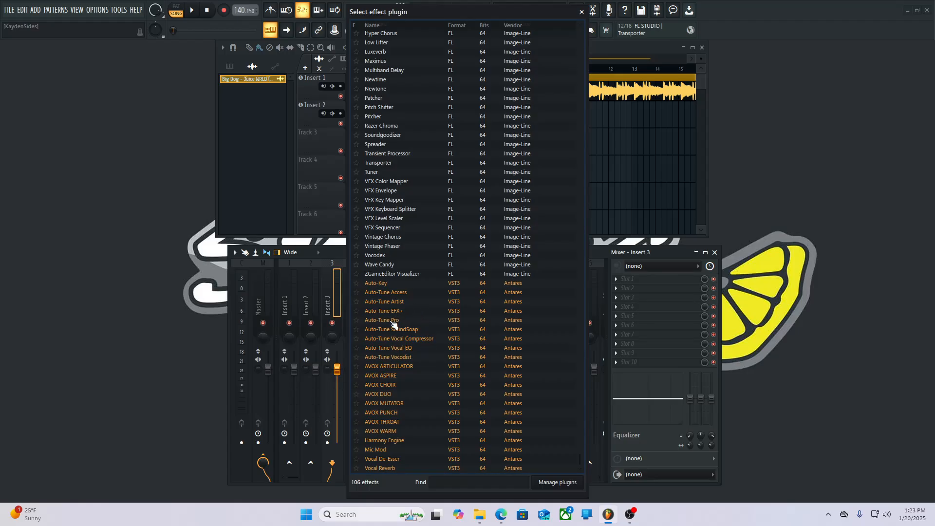
pyautogui.moveTo(391, 321); pyautogui.dragTo(435, 320)
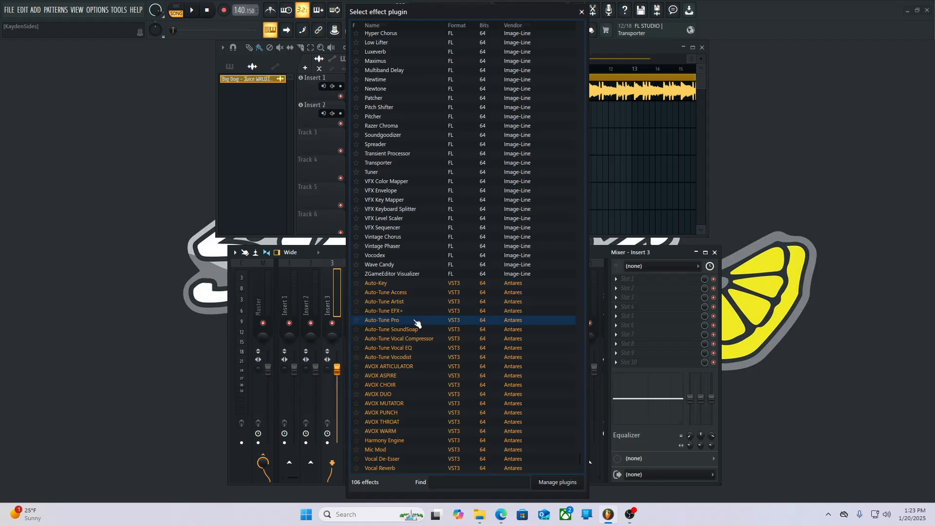
pyautogui.click(417, 323)
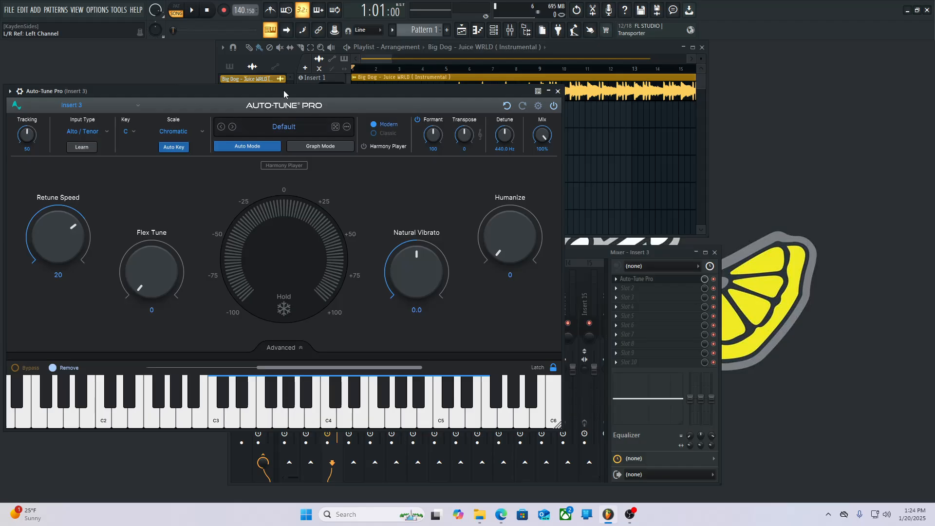
pyautogui.click(549, 92)
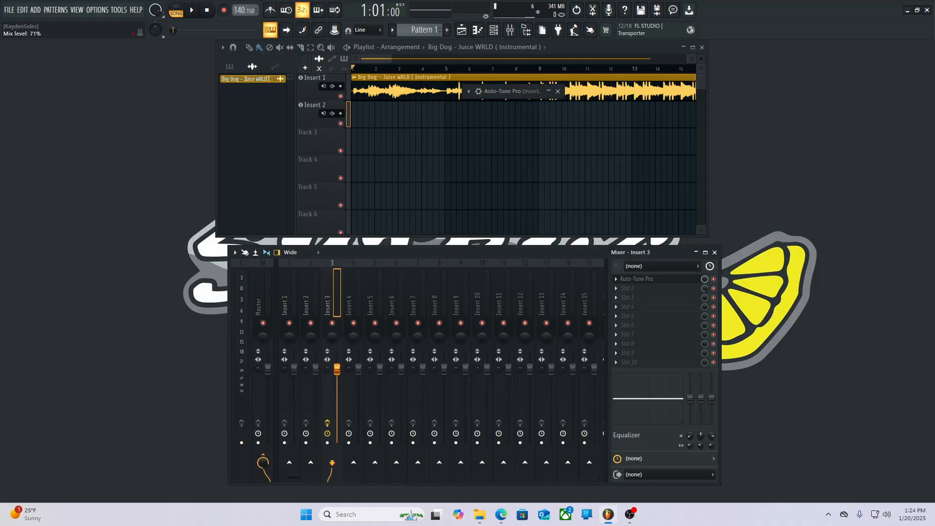
# Bypass Auto-Tune Pro on mixer track Insert 3 and enable it again.
pyautogui.click(714, 289)
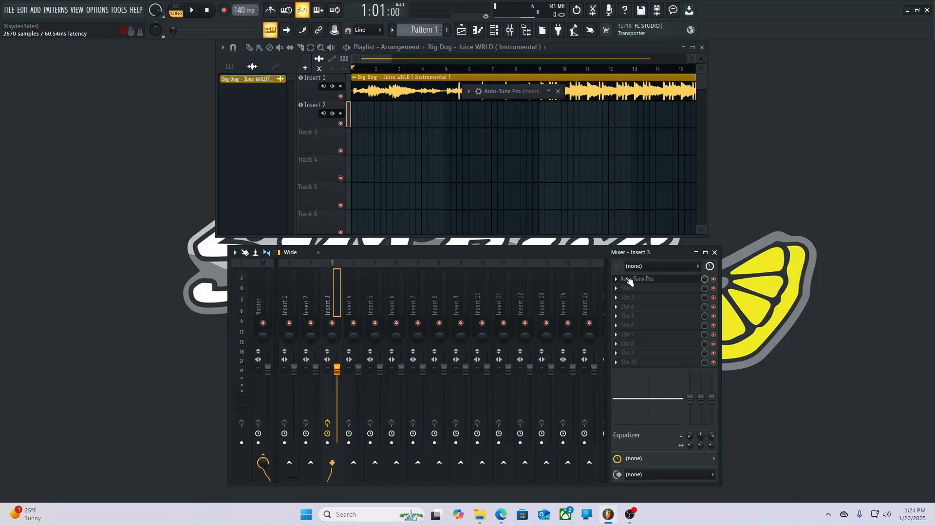
pyautogui.click(714, 280)
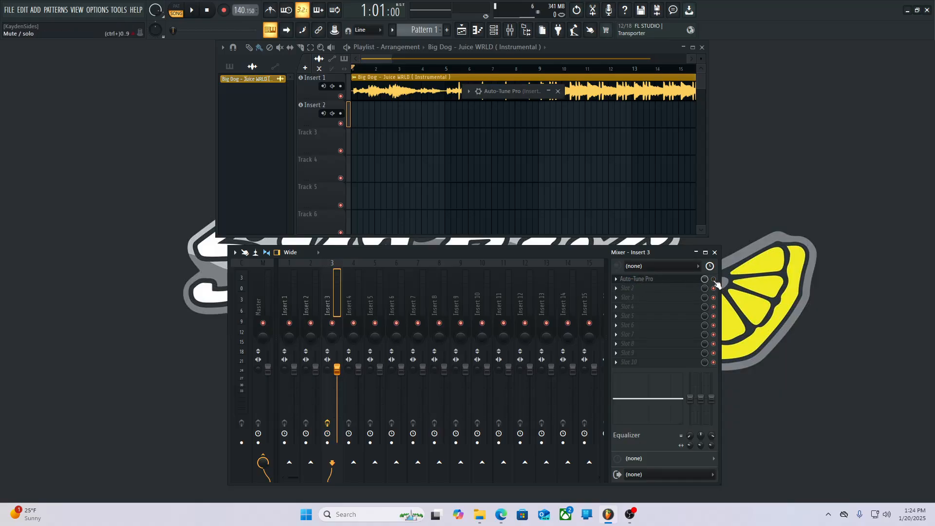
pyautogui.click(714, 280)
# Go through mixer tracks Insert 1, Insert 2 and Insert 3 to compare their effect slots.
pyautogui.click(293, 304)
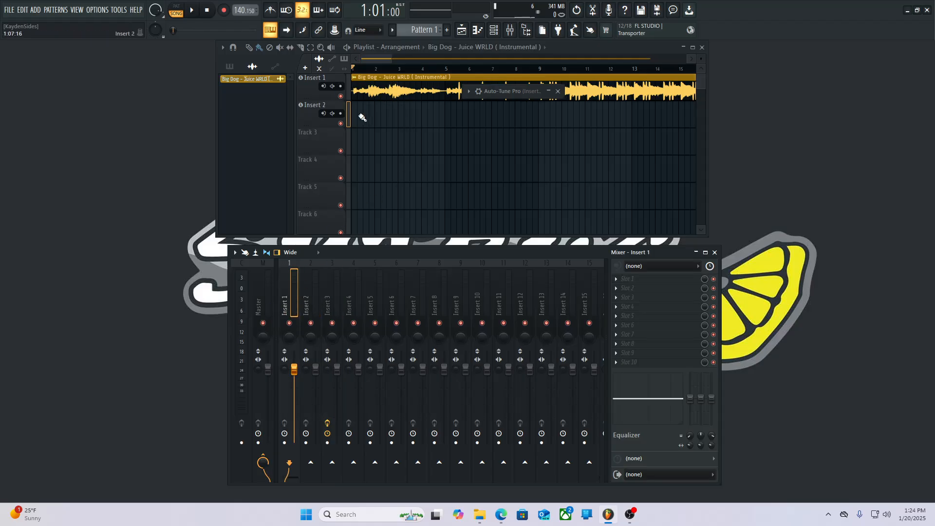
pyautogui.click(313, 300)
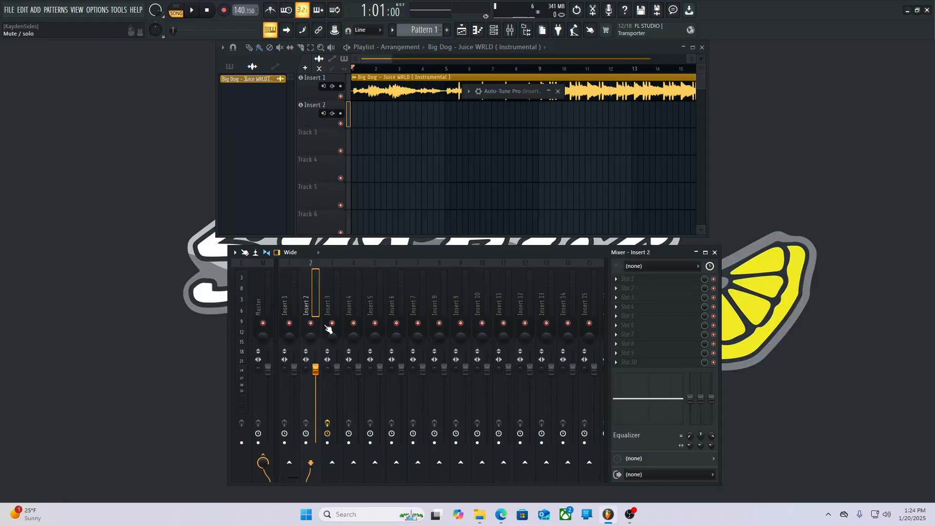
pyautogui.click(340, 305)
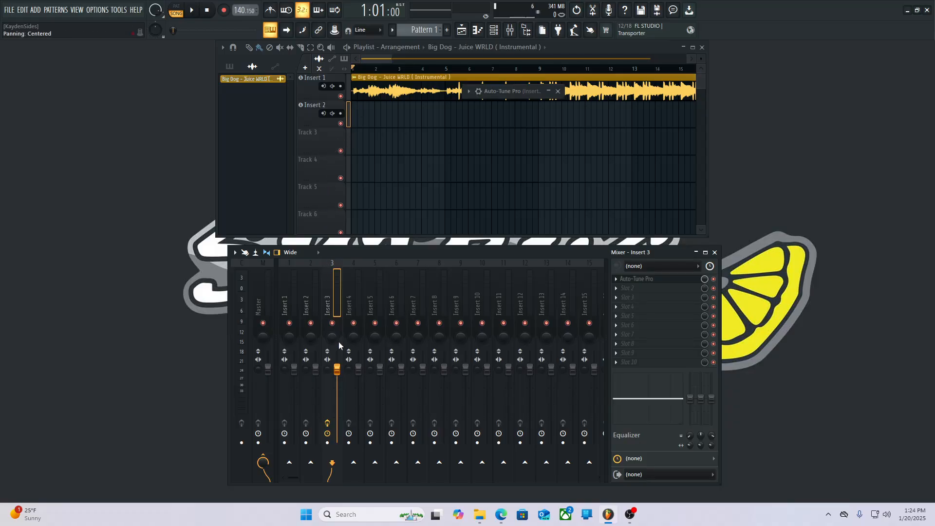
# Route mixer track Insert 2 to Insert 3 and disable the send from Insert 2 to Master.
pyautogui.click(312, 306)
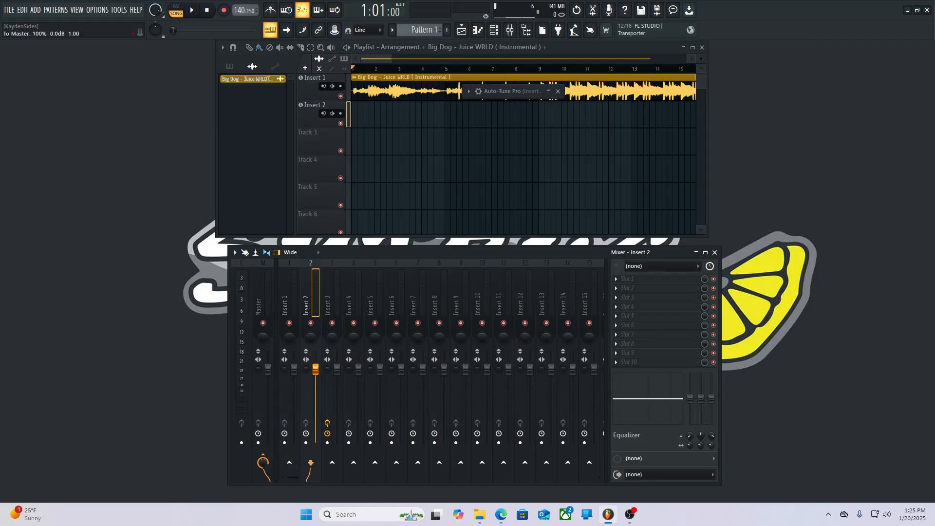
pyautogui.click(331, 462)
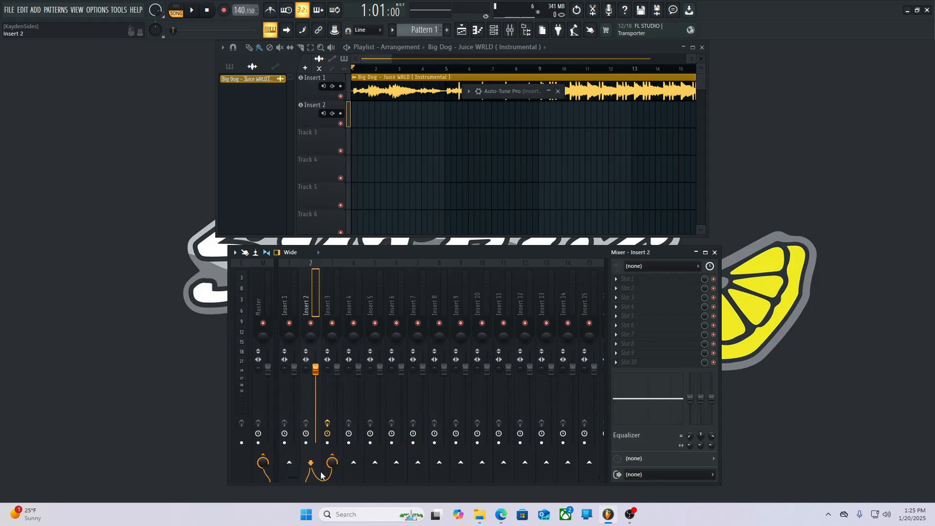
pyautogui.click(331, 462)
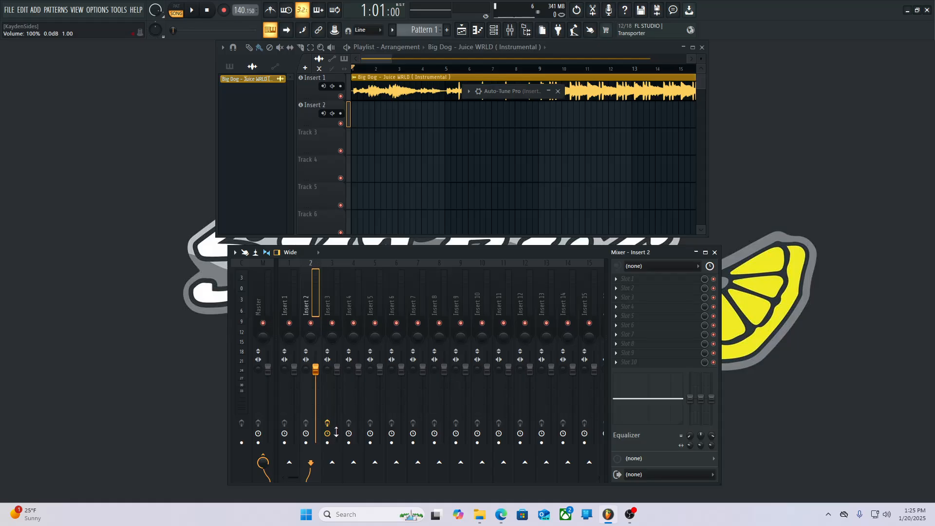
pyautogui.click(334, 463)
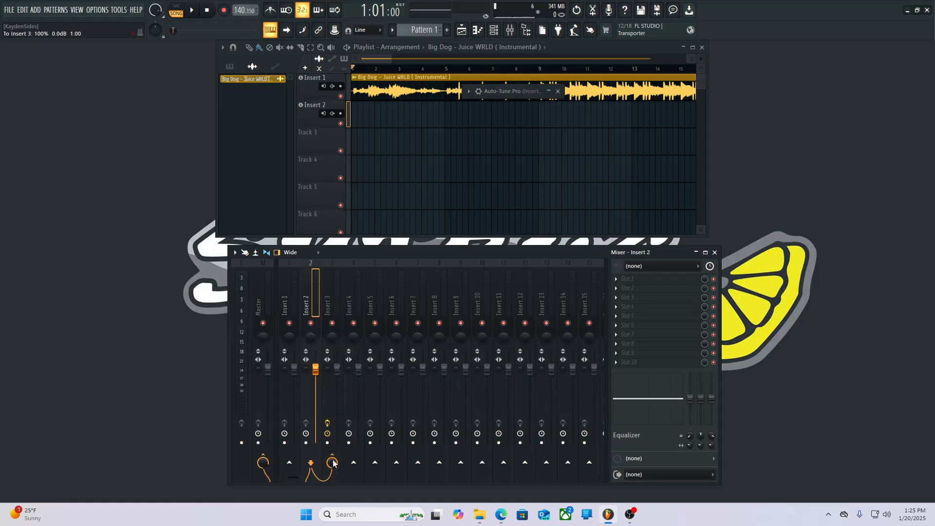
pyautogui.click(264, 460)
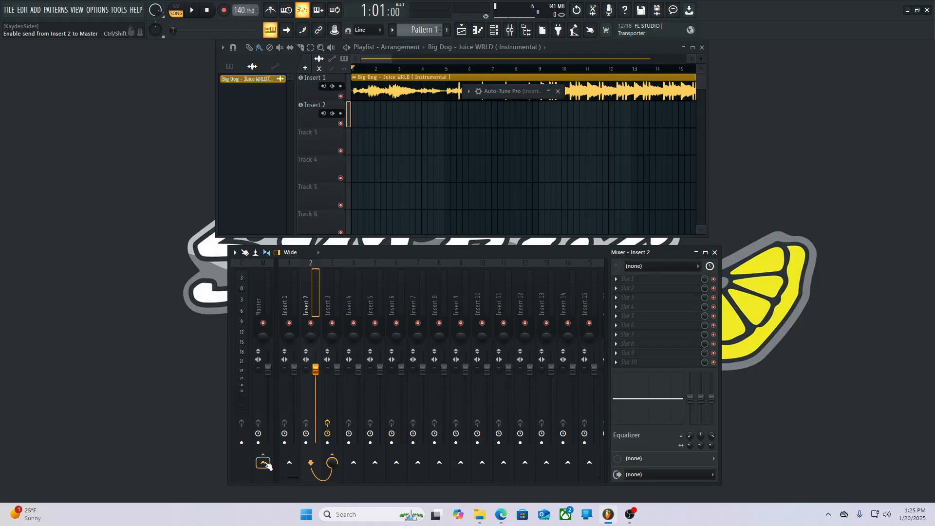
pyautogui.click(264, 465)
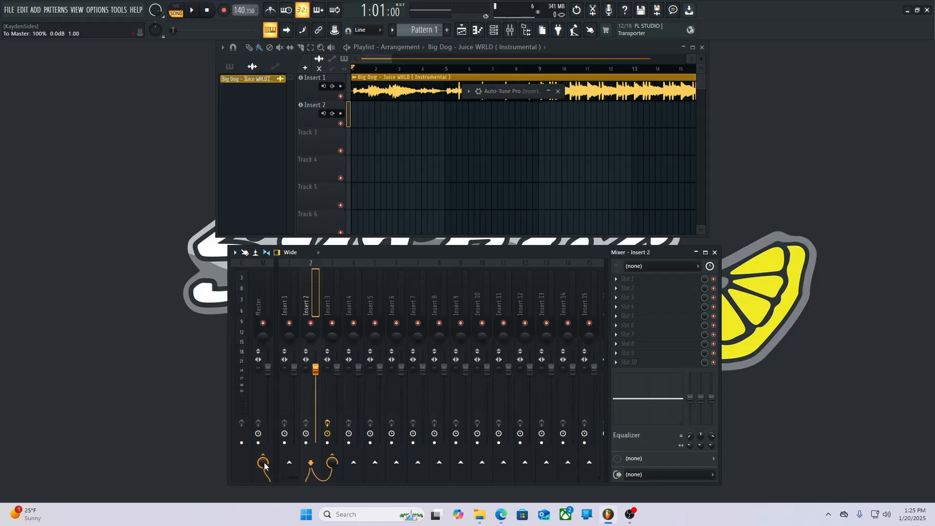
pyautogui.click(264, 462)
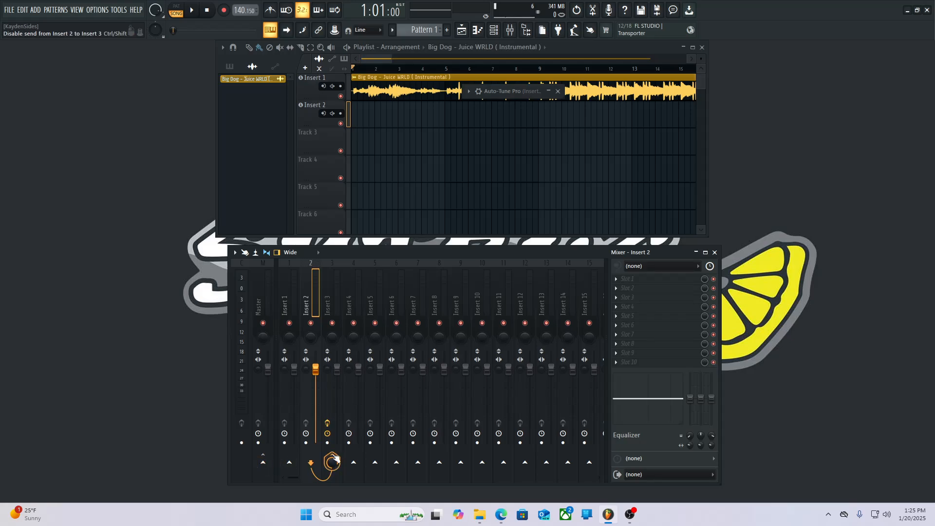
# Disable the send from mixer track Insert 2 to Insert 3 and enable it again.
pyautogui.click(334, 460)
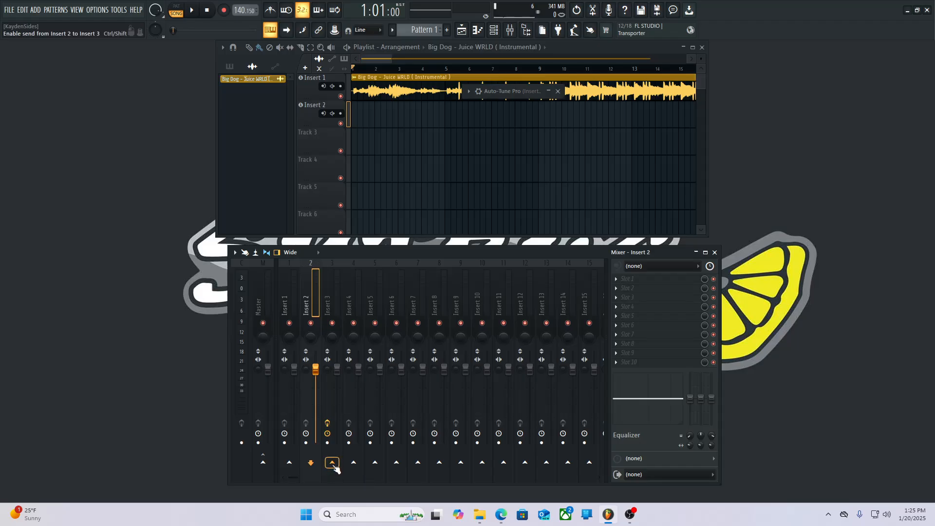
pyautogui.click(334, 465)
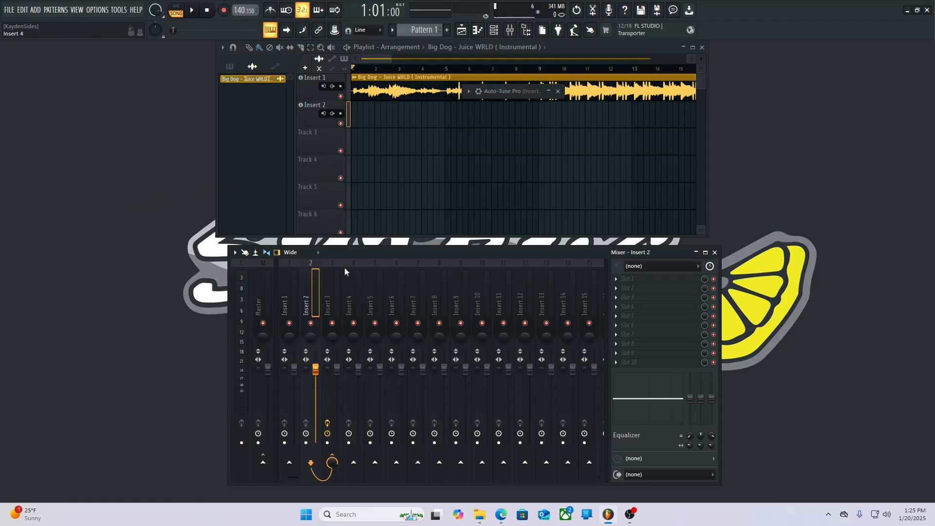
# Minimize the mixer, restore the Auto-Tune Pro window and move it fully into view.
pyautogui.click(696, 252)
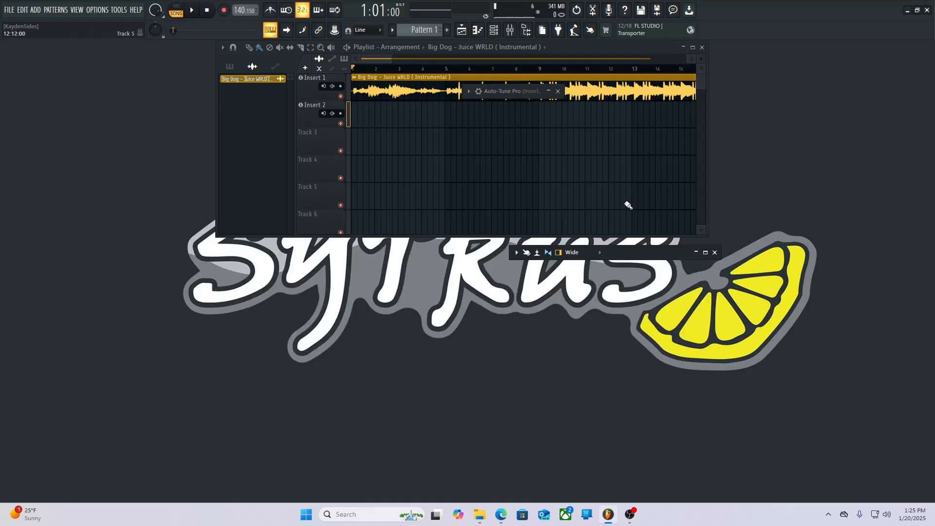
pyautogui.moveTo(515, 92); pyautogui.dragTo(80, 67)
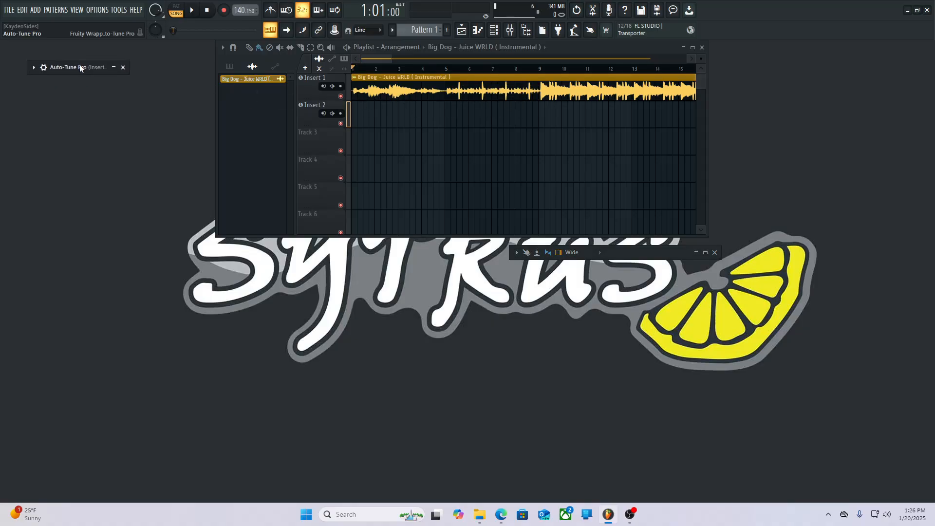
pyautogui.doubleClick(109, 67)
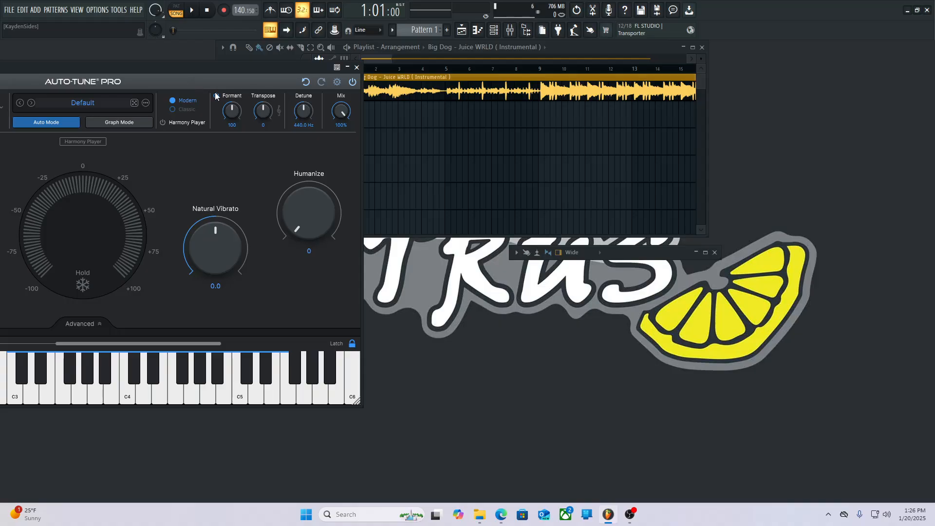
pyautogui.moveTo(172, 78); pyautogui.dragTo(451, 125)
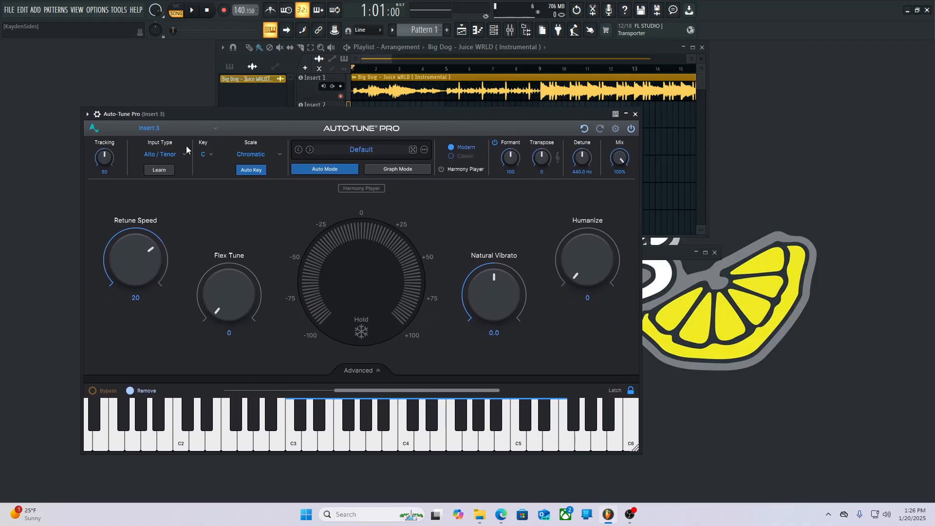
# Set Auto-Tune Pro's input type to Soprano.
pyautogui.click(154, 157)
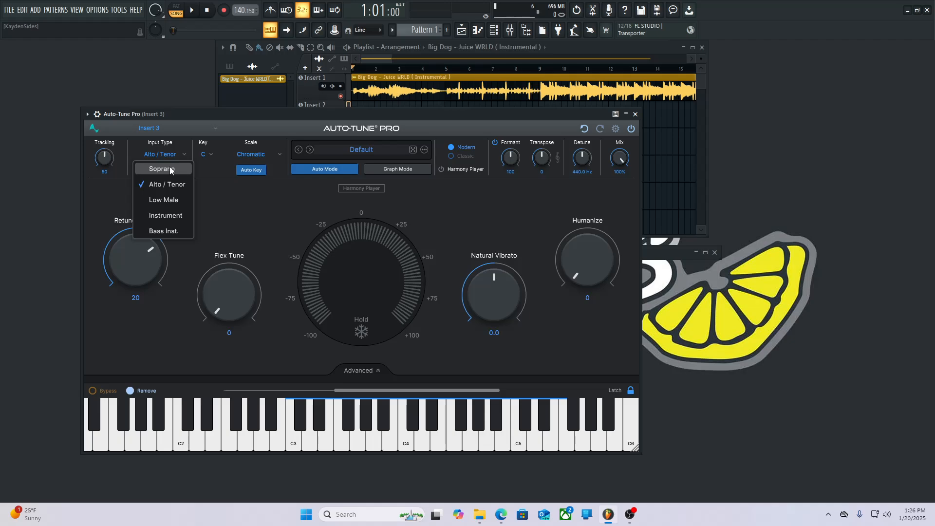
pyautogui.click(170, 166)
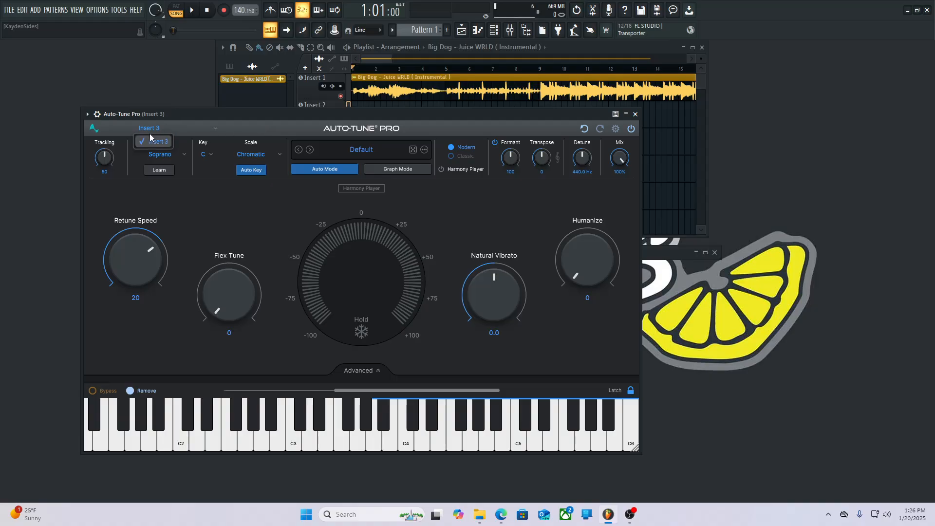
pyautogui.click(282, 118)
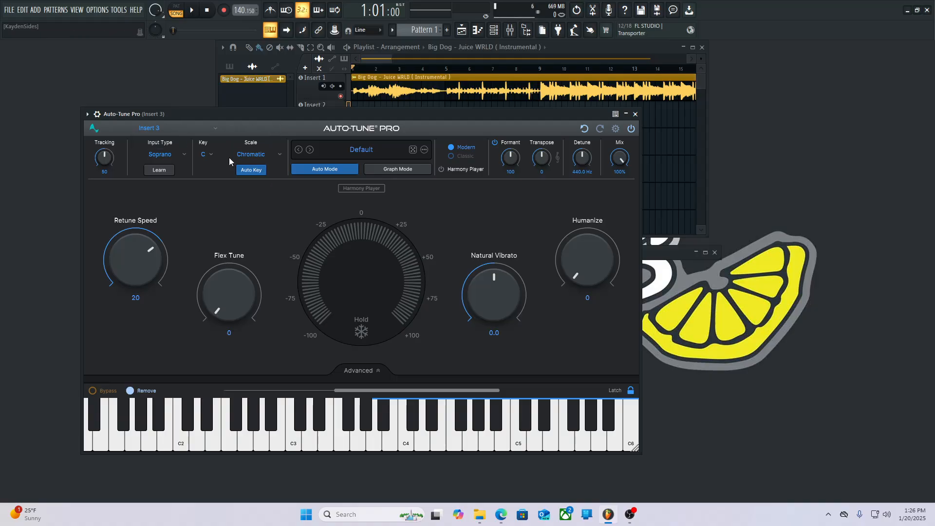
# Try the Alto / Tenor input type in Auto-Tune Pro and return it to Soprano.
pyautogui.click(167, 154)
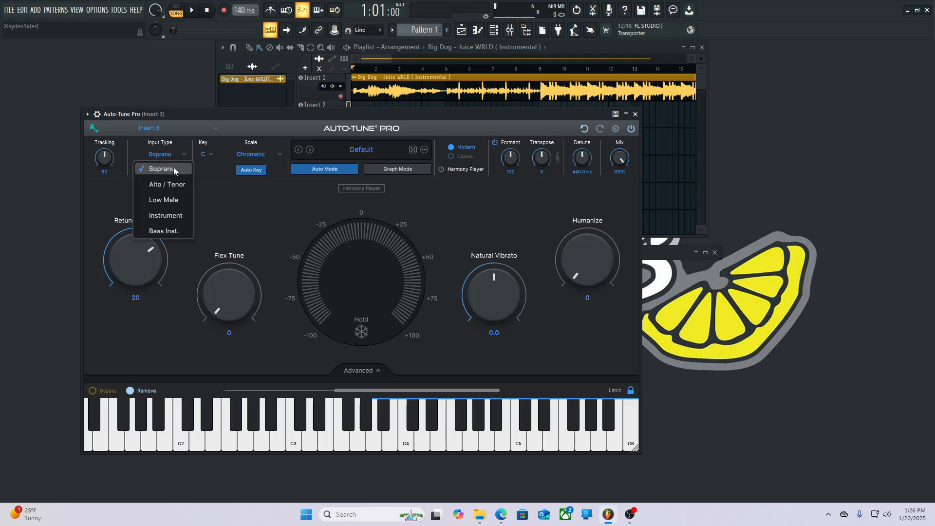
pyautogui.click(187, 185)
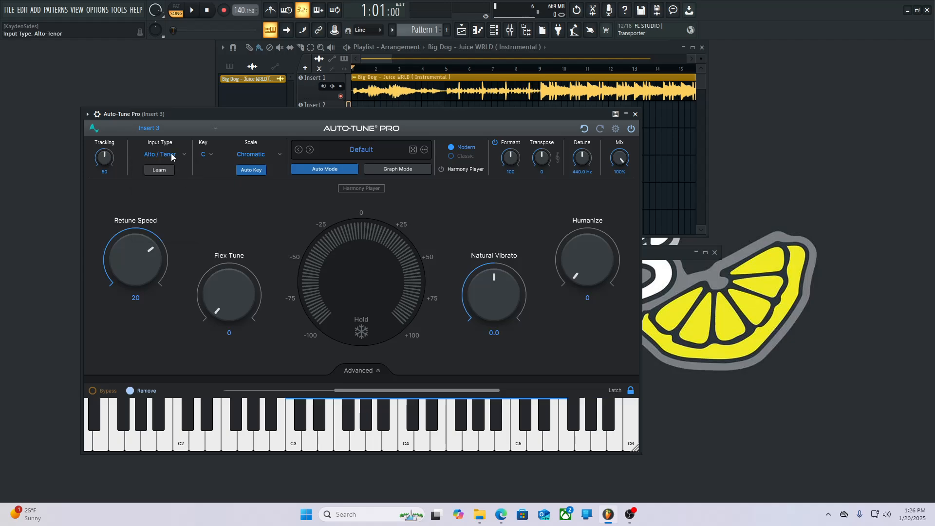
pyautogui.click(171, 154)
pyautogui.click(174, 175)
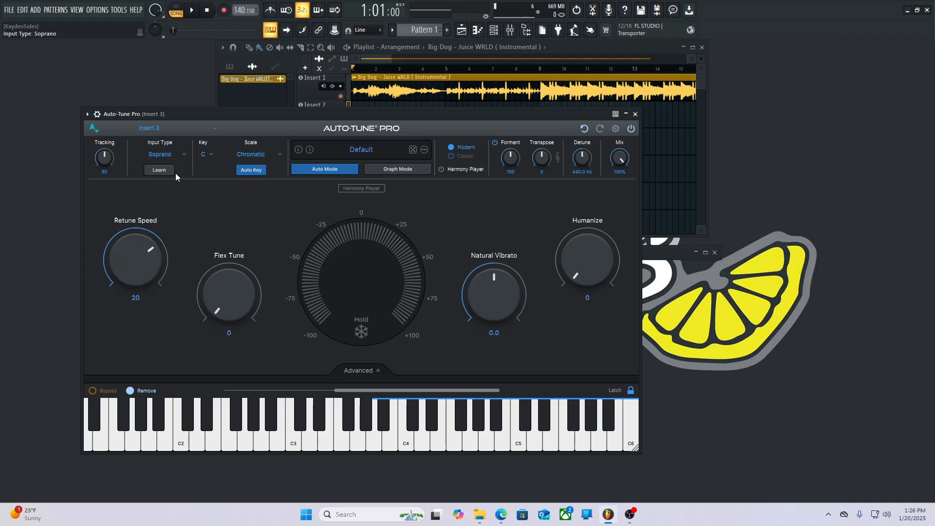
# Look through Auto-Tune Pro's available keys, try the key of D and return to C.
pyautogui.click(211, 157)
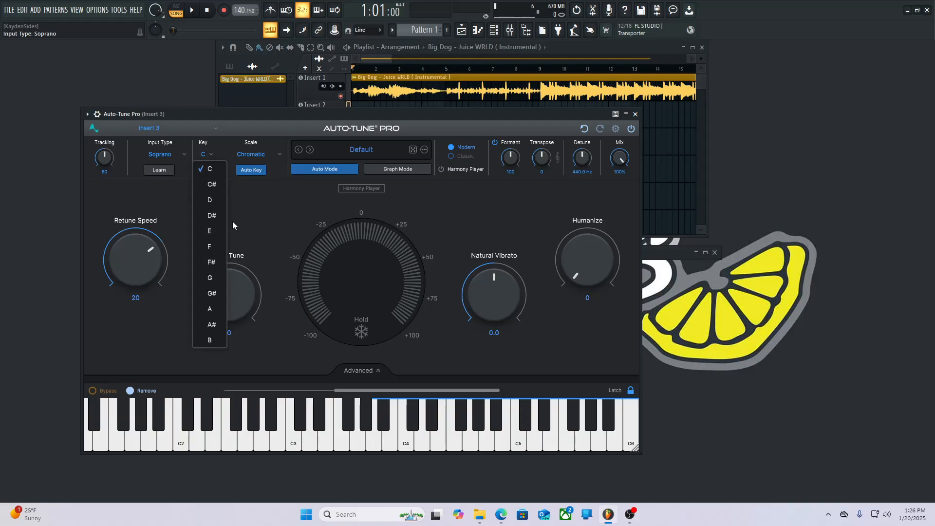
pyautogui.click(285, 196)
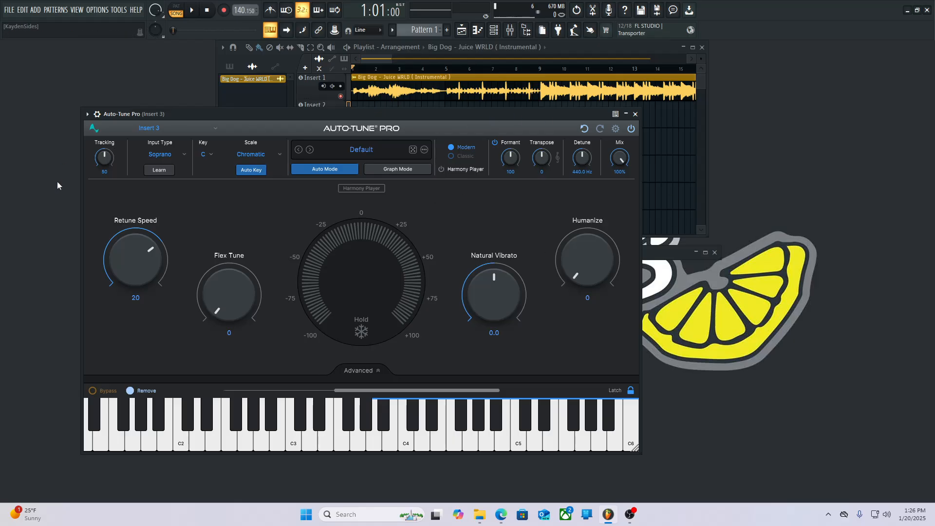
pyautogui.click(210, 155)
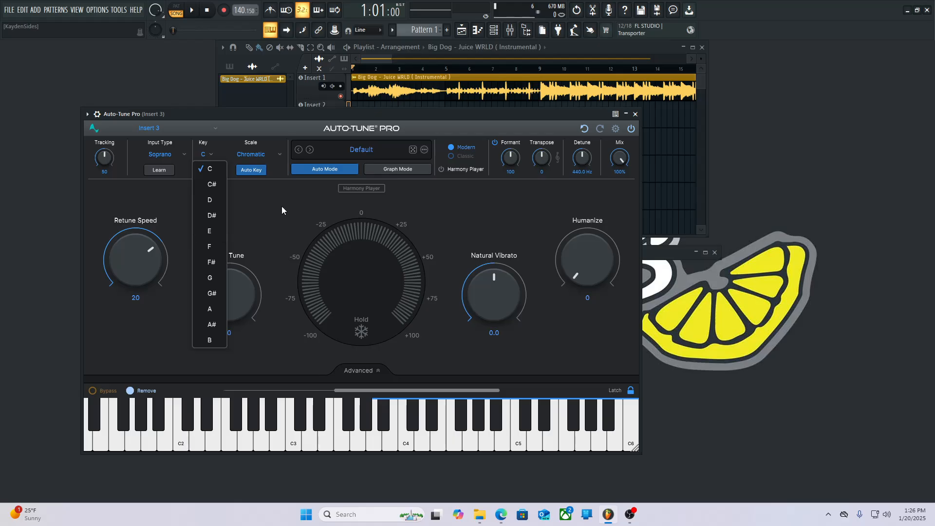
pyautogui.click(282, 206)
pyautogui.click(208, 154)
pyautogui.click(212, 198)
pyautogui.click(208, 154)
pyautogui.click(212, 170)
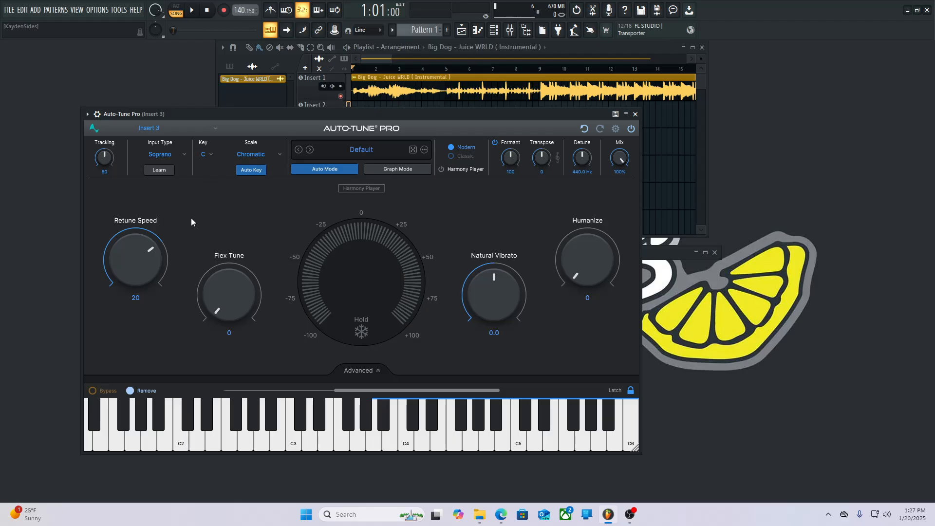
# Set Auto-Tune Pro's key to D and its scale to Major.
pyautogui.click(209, 156)
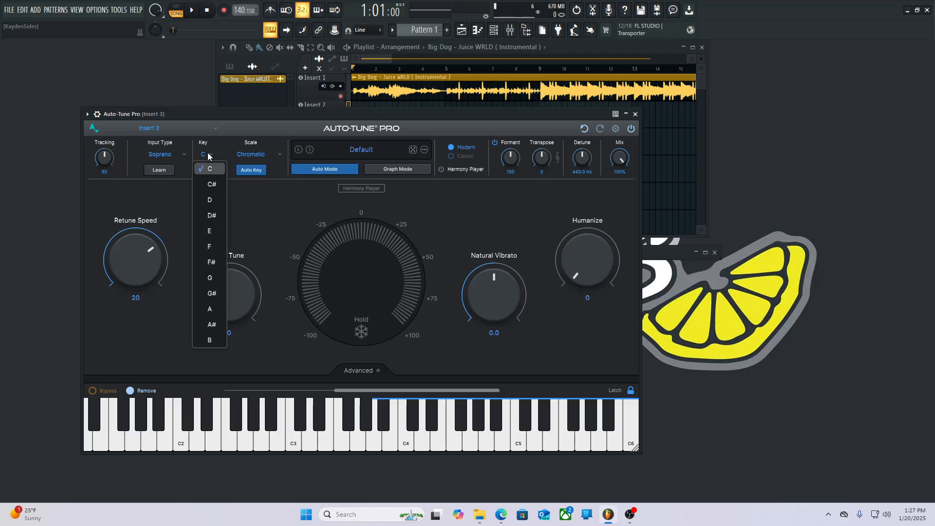
pyautogui.click(210, 199)
pyautogui.click(264, 149)
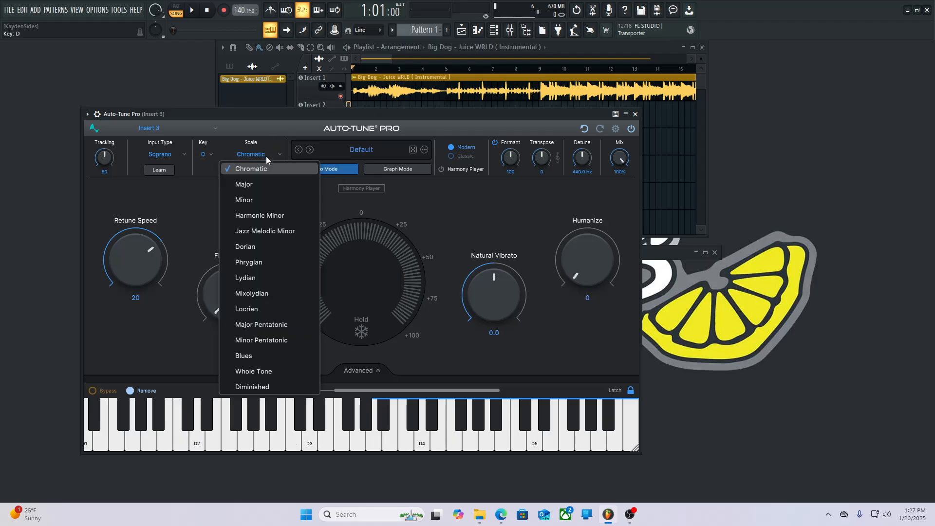
pyautogui.click(259, 184)
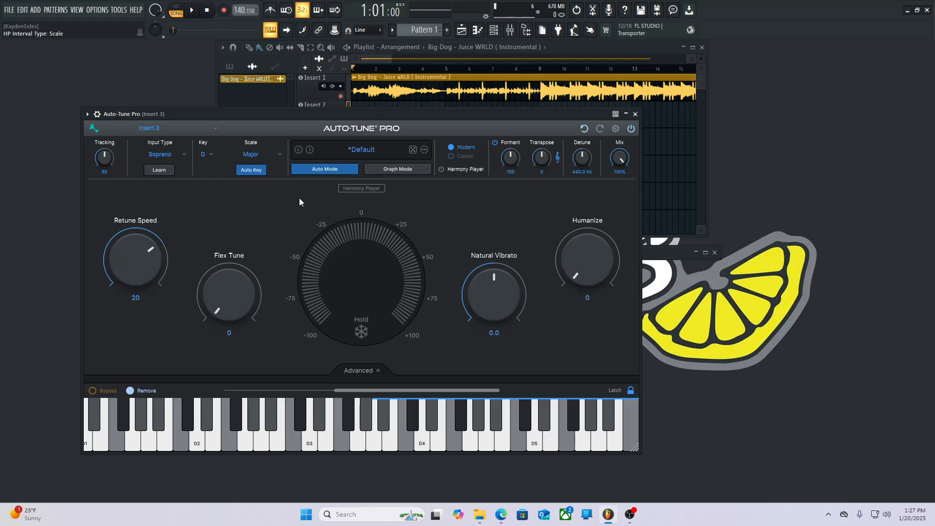
# Enable Use Low Latency in Auto-Tune Pro's settings and acknowledge the Harmony Player notice.
pyautogui.click(616, 128)
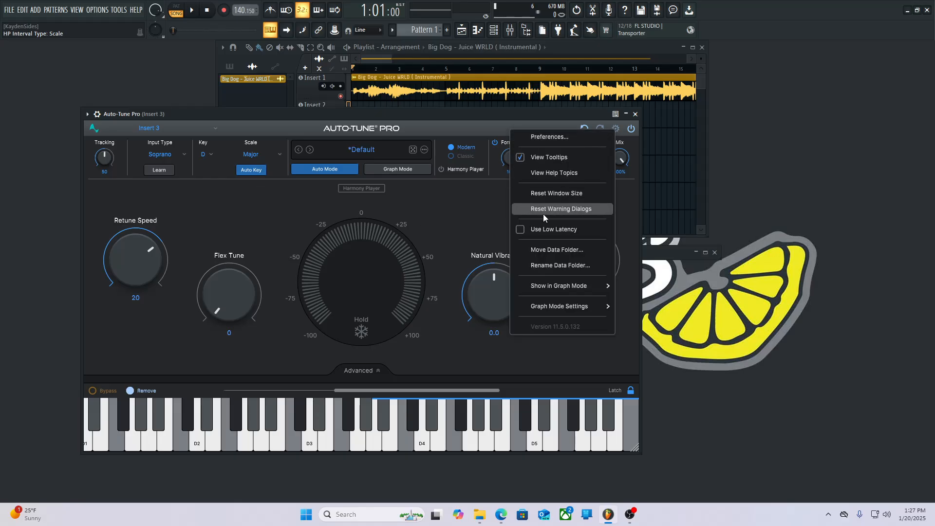
pyautogui.click(429, 191)
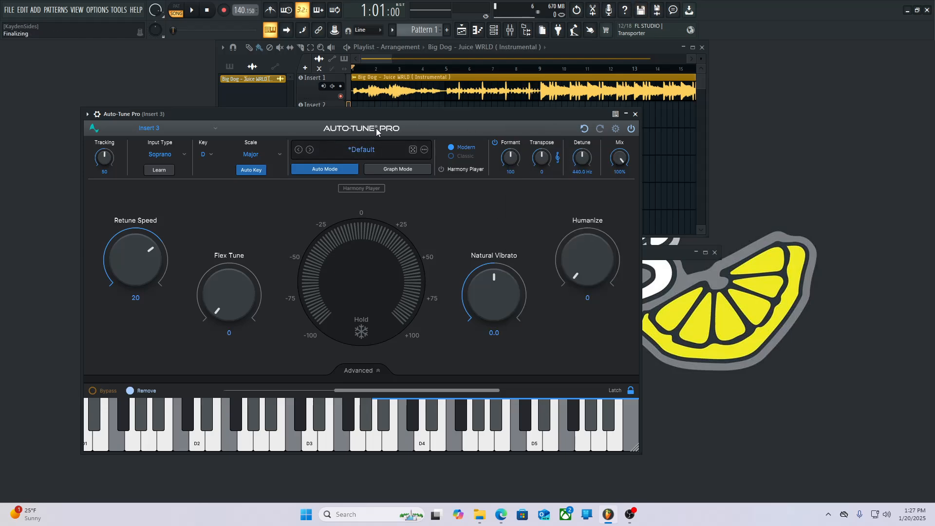
pyautogui.click(616, 128)
pyautogui.click(523, 230)
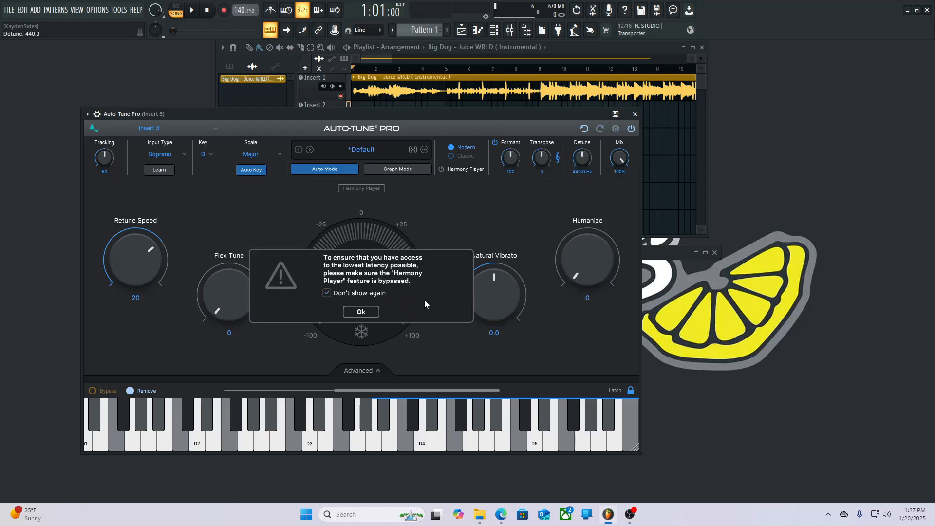
pyautogui.click(358, 312)
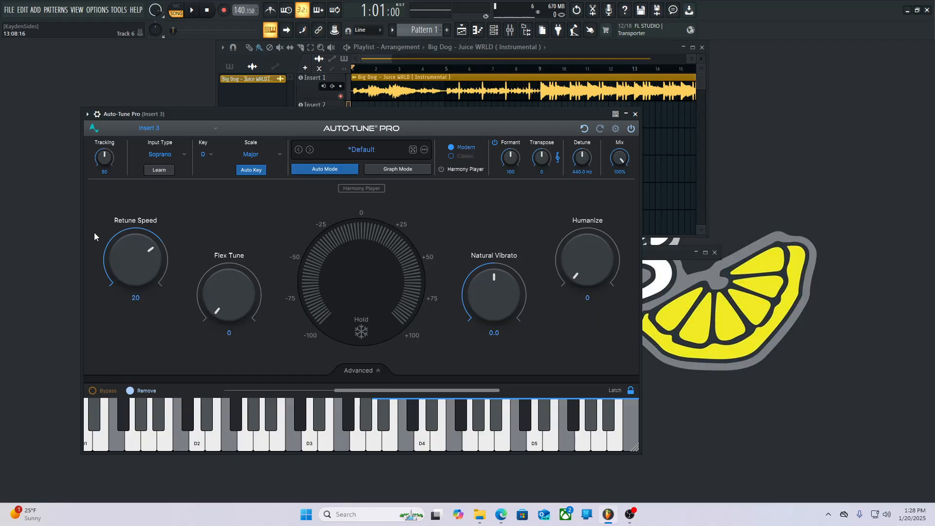
# Try various Retune Speed amounts, leaving it at 0, and set Flex Tune to 55.
pyautogui.scroll(-11, 107, 250)
pyautogui.scroll(-6, 106, 267)
pyautogui.scroll(10, 109, 267)
pyautogui.scroll(4, 109, 292)
pyautogui.scroll(-9, 107, 262)
pyautogui.moveTo(106, 230); pyautogui.dragTo(106, 200)
pyautogui.moveTo(113, 256); pyautogui.dragTo(111, 220)
pyautogui.moveTo(124, 239); pyautogui.dragTo(158, 230)
pyautogui.moveTo(200, 289); pyautogui.dragTo(180, 213)
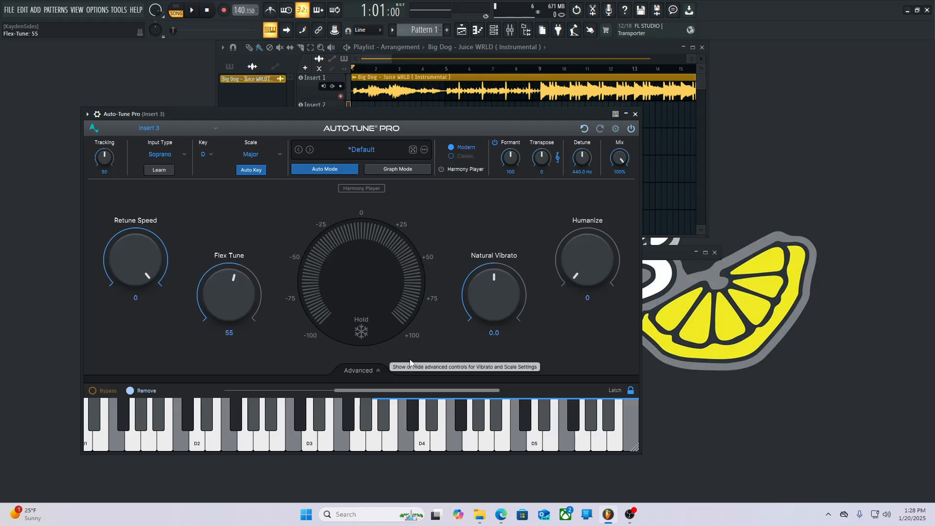
# Create a sine-shaped vibrato with rate 8.1 and delay 200 in the advanced controls, and set Natural Vibrato to 0.1.
pyautogui.click(367, 372)
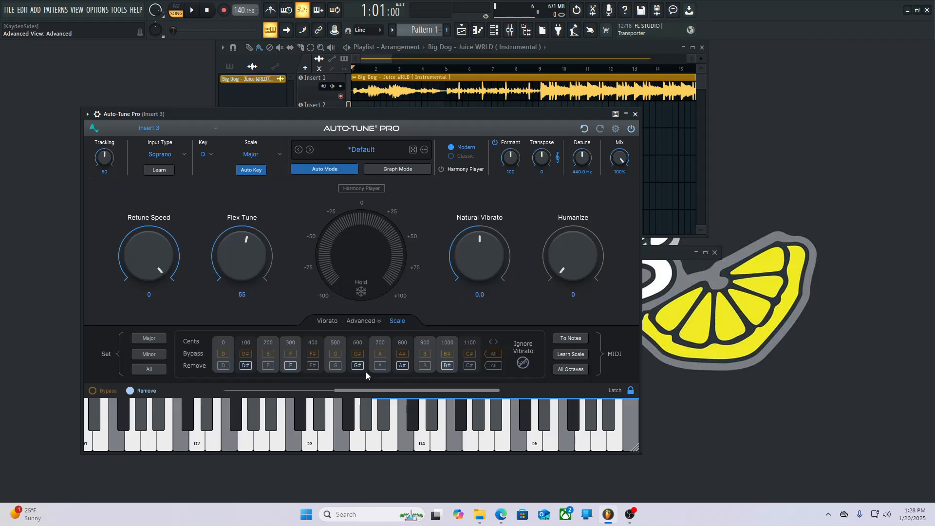
pyautogui.click(327, 322)
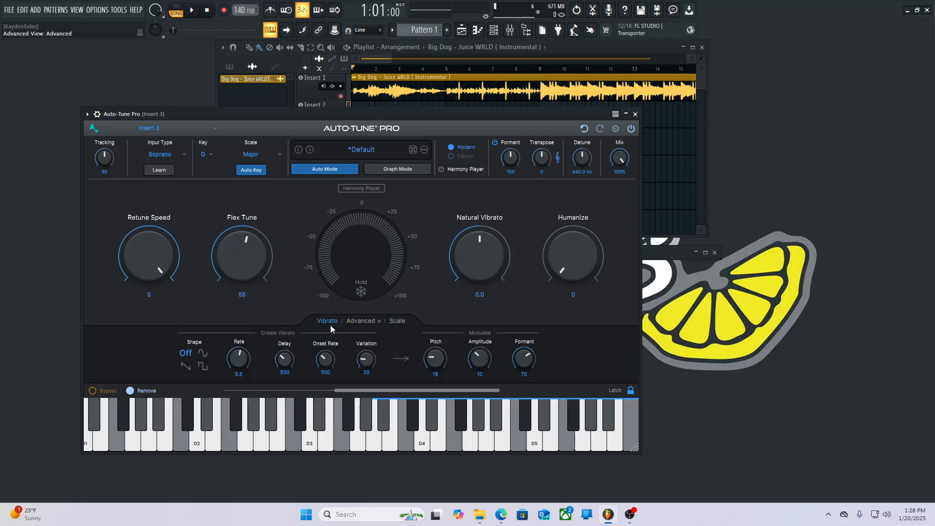
pyautogui.click(202, 353)
pyautogui.moveTo(233, 353); pyautogui.dragTo(269, 370)
pyautogui.click(376, 318)
pyautogui.moveTo(479, 290)
pyautogui.mouseDown()
pyautogui.moveTo(478, 271)
pyautogui.moveTo(475, 286)
pyautogui.mouseUp()
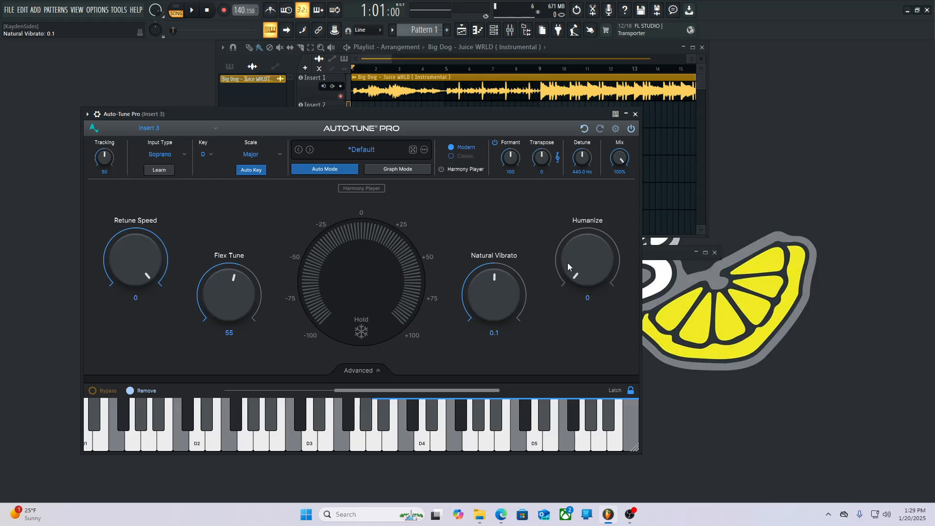
# Try out the Retune Speed and Humanize knobs and return both to 0.
pyautogui.moveTo(565, 271)
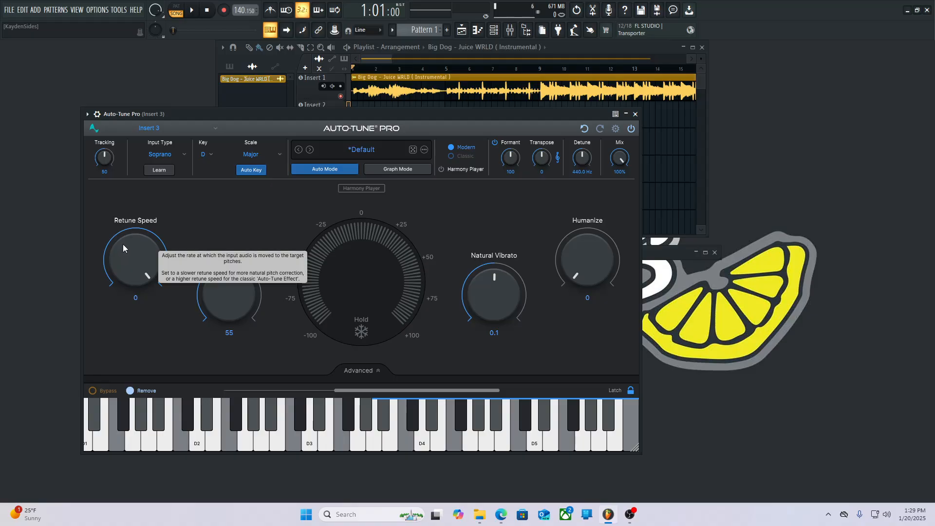
pyautogui.moveTo(123, 244); pyautogui.dragTo(130, 187)
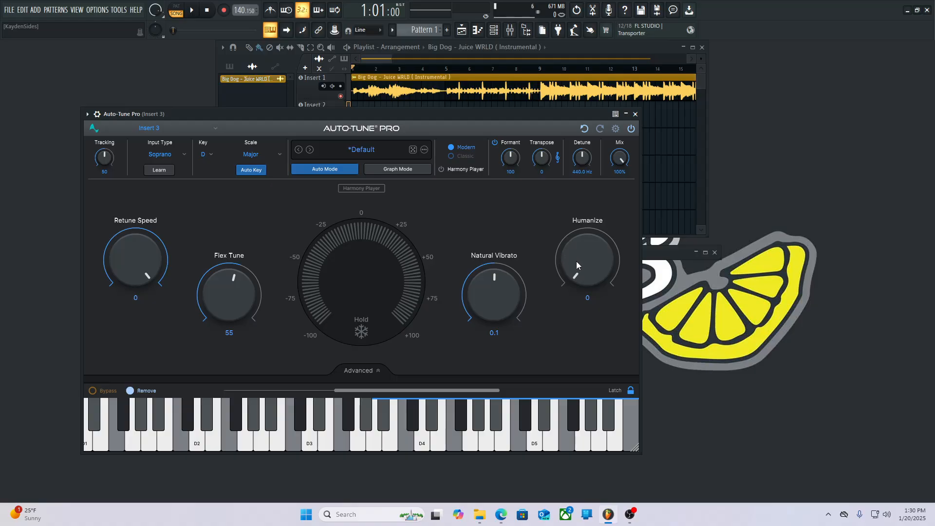
pyautogui.moveTo(564, 281); pyautogui.dragTo(551, 218)
pyautogui.moveTo(552, 207); pyautogui.dragTo(556, 300)
pyautogui.moveTo(560, 283); pyautogui.dragTo(530, 323)
# Set Flex Tune to 12 and Retune Speed to 21 in Auto-Tune Pro.
pyautogui.moveTo(221, 287); pyautogui.dragTo(181, 350)
pyautogui.moveTo(179, 308); pyautogui.dragTo(181, 297)
pyautogui.moveTo(139, 238); pyautogui.dragTo(114, 253)
pyautogui.moveTo(114, 253); pyautogui.dragTo(112, 275)
pyautogui.moveTo(112, 276)
pyautogui.mouseDown()
pyautogui.moveTo(126, 224)
pyautogui.moveTo(121, 265)
pyautogui.mouseUp()
pyautogui.moveTo(121, 266); pyautogui.dragTo(122, 263)
# Set Humanize to 39 with the advanced vibrato controls shown, and minimize the Auto-Tune Pro window.
pyautogui.click(358, 371)
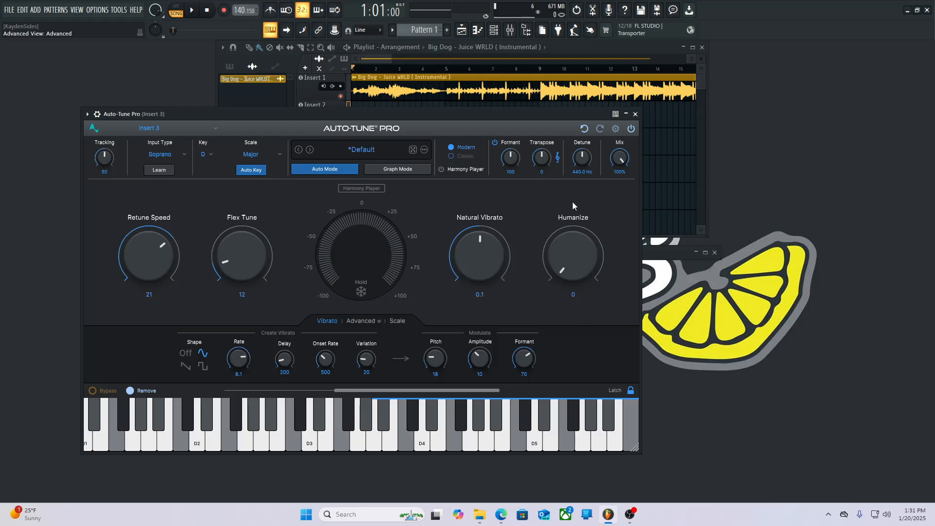
pyautogui.moveTo(566, 274); pyautogui.dragTo(551, 250)
pyautogui.click(371, 155)
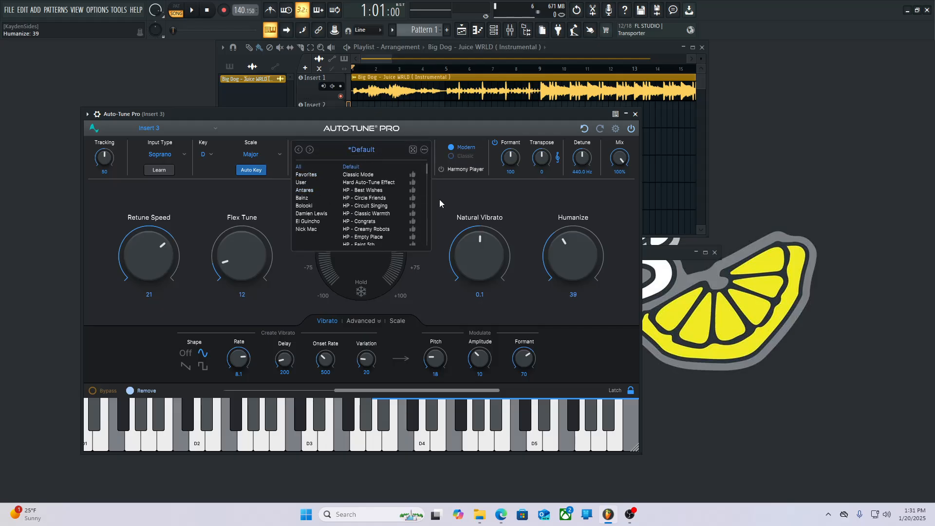
pyautogui.click(626, 114)
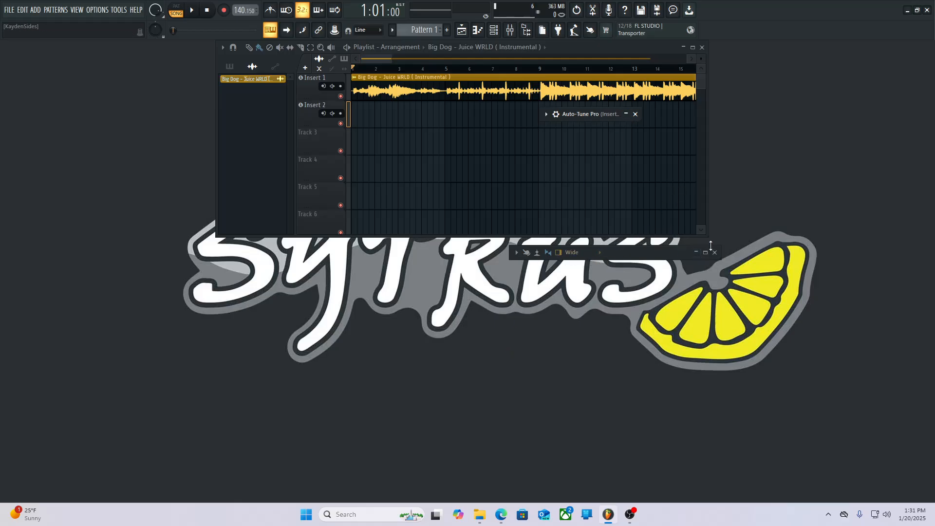
# Restore the mixer and set the audio input of track Insert 2 to stereo In 1 - In 2.
pyautogui.click(696, 252)
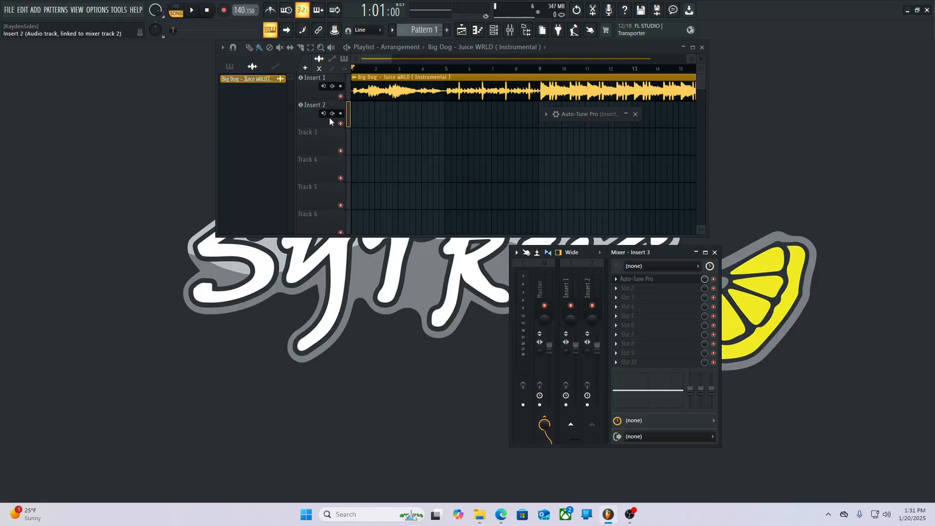
pyautogui.click(597, 287)
pyautogui.click(641, 266)
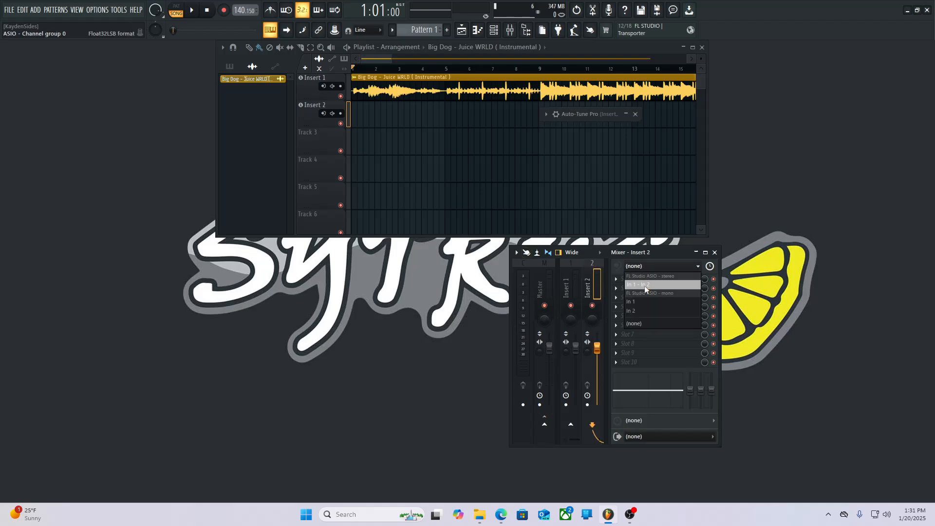
pyautogui.click(645, 286)
pyautogui.click(548, 295)
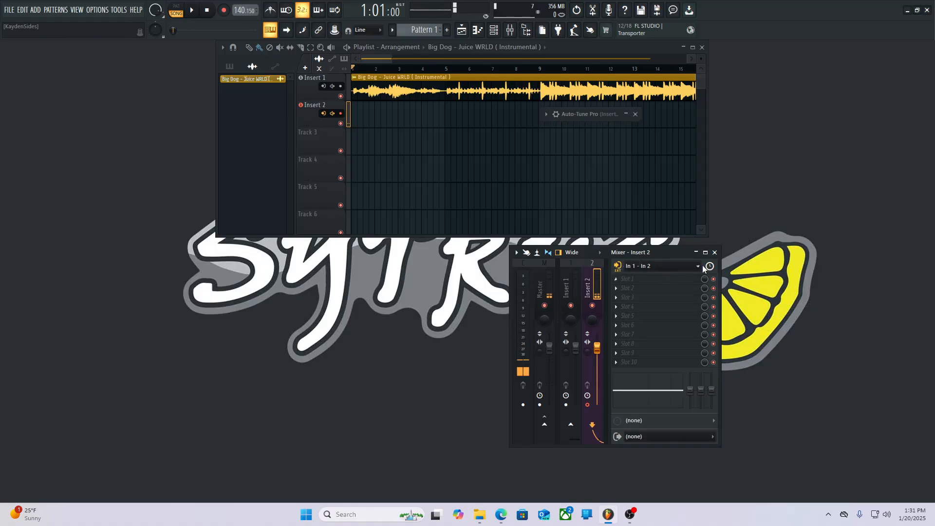
# Set the audio input of mixer track Insert 2 to (none).
pyautogui.click(662, 268)
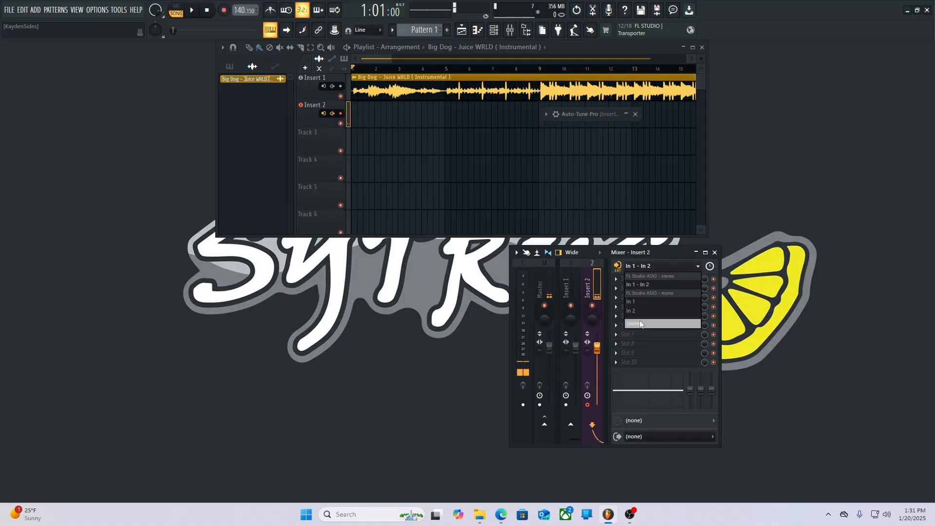
pyautogui.click(639, 324)
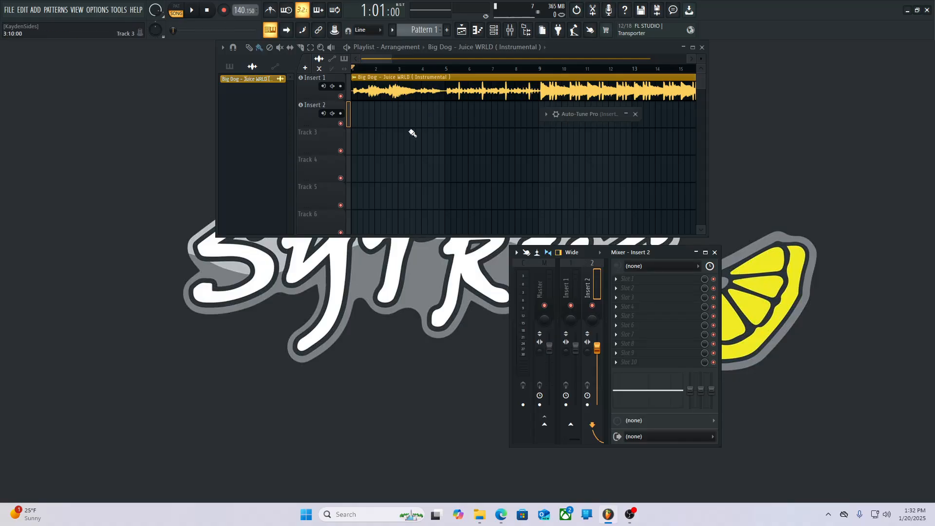
# Bring up the recording type choices, dismiss them without choosing one, and briefly start and stop playback.
pyautogui.click(225, 11)
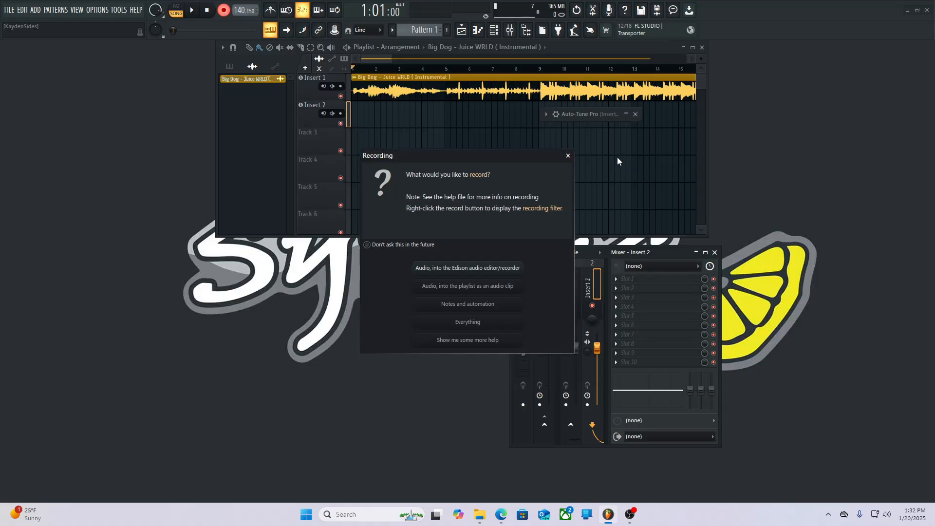
pyautogui.click(567, 155)
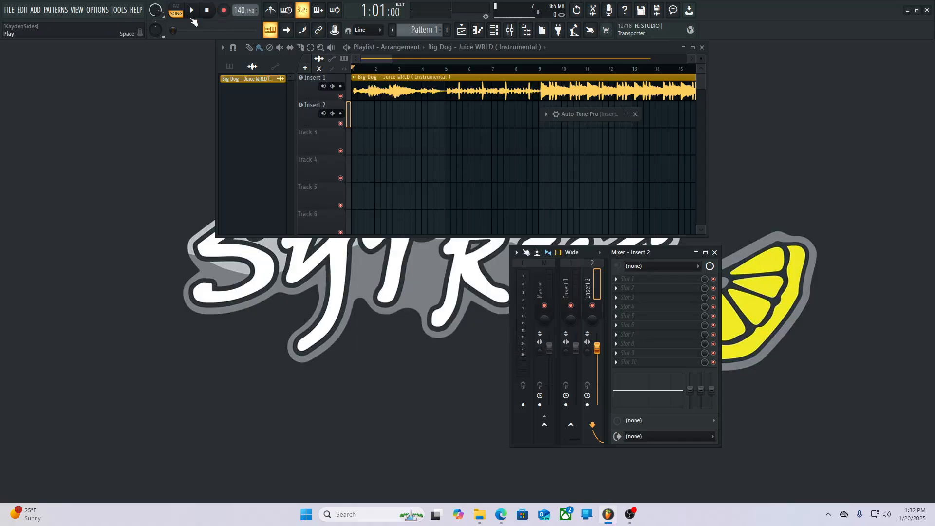
pyautogui.click(193, 10)
pyautogui.click(193, 11)
pyautogui.click(696, 251)
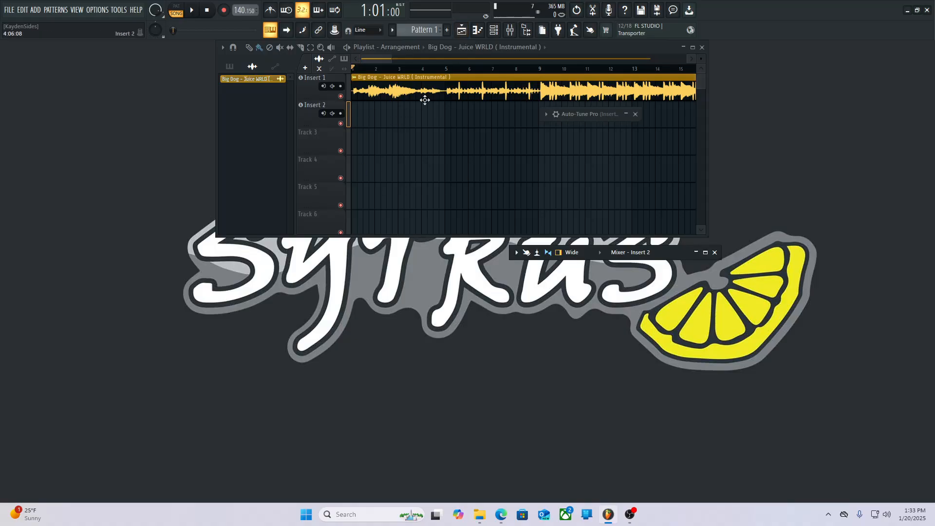
pyautogui.click(696, 252)
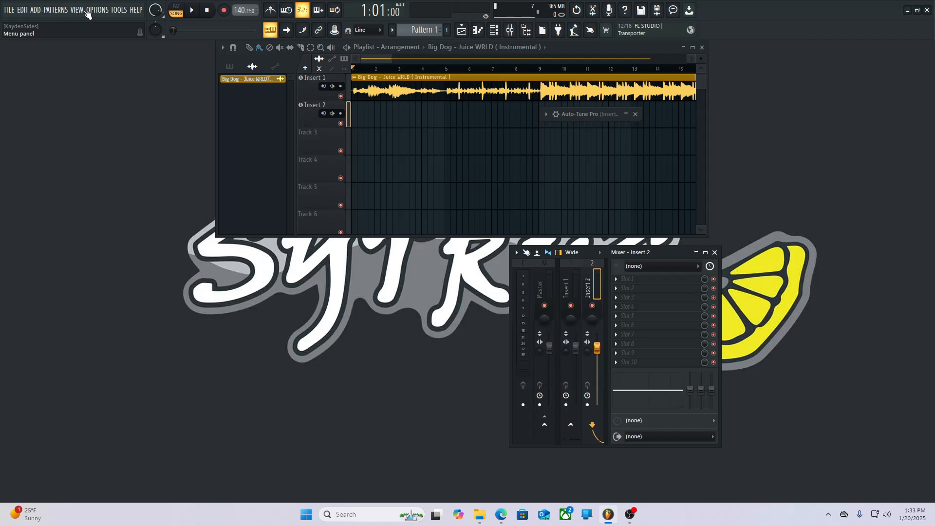
# Look through the project templates available for a new project and close the list without choosing one.
pyautogui.click(7, 10)
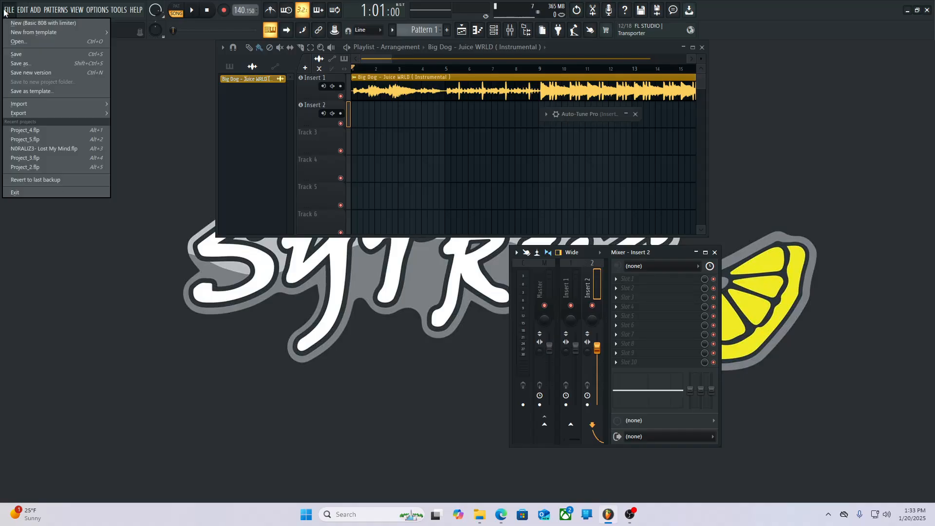
pyautogui.moveTo(13, 35)
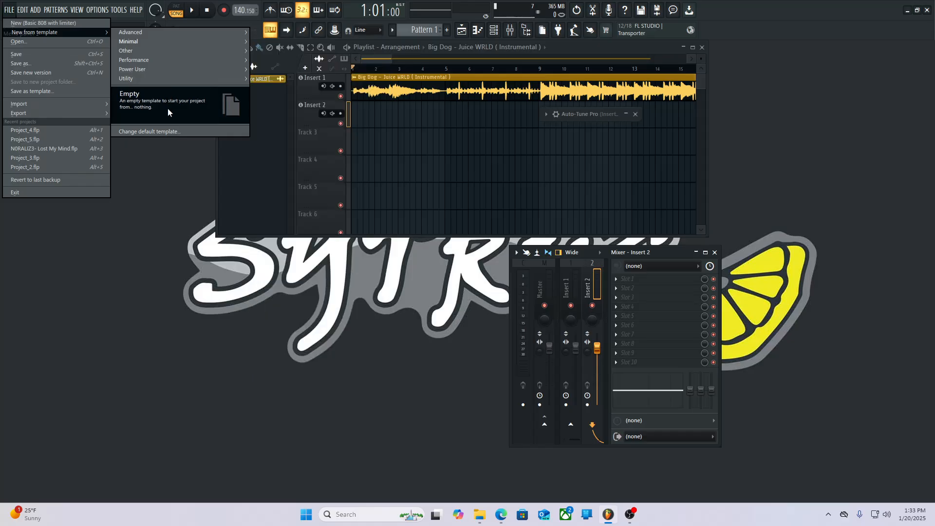
pyautogui.click(201, 314)
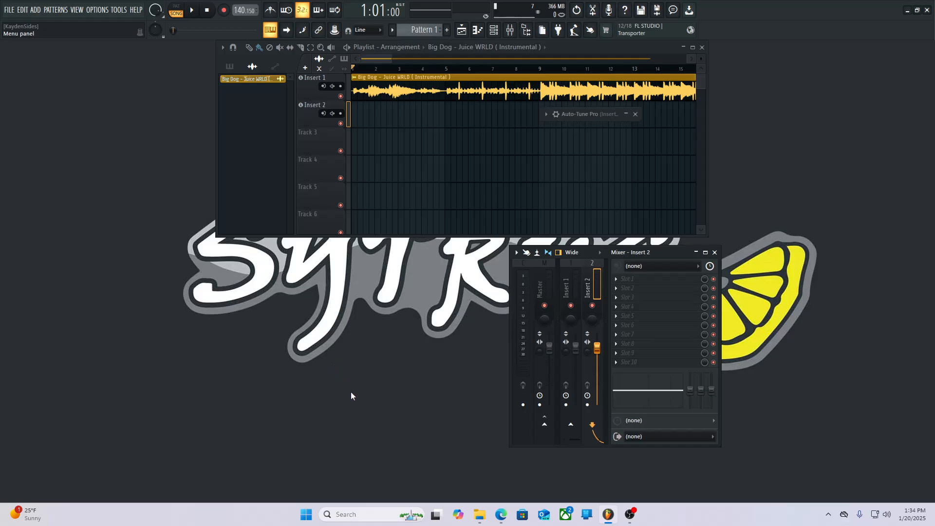
# Move the mixer track selection forward to Insert 6.
pyautogui.press('Right')
pyautogui.press('Right')
pyautogui.press('Right')
pyautogui.press('Right')
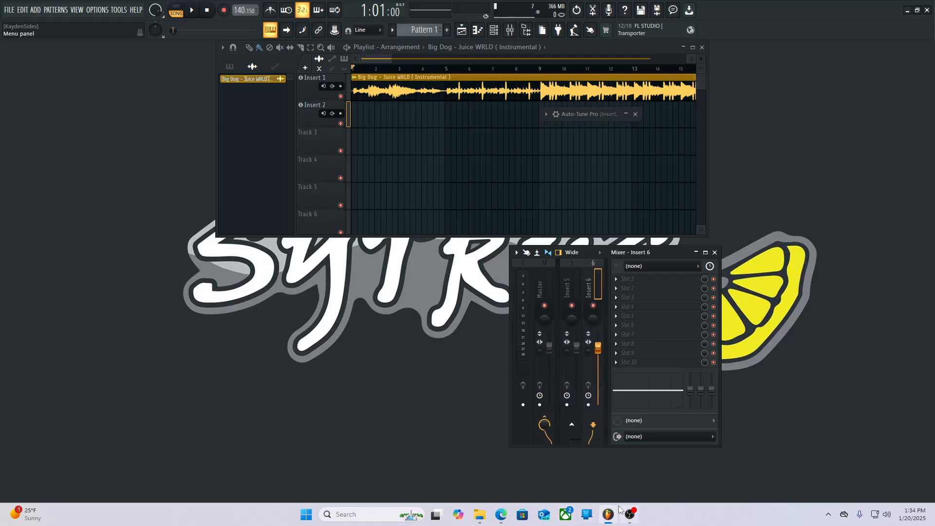